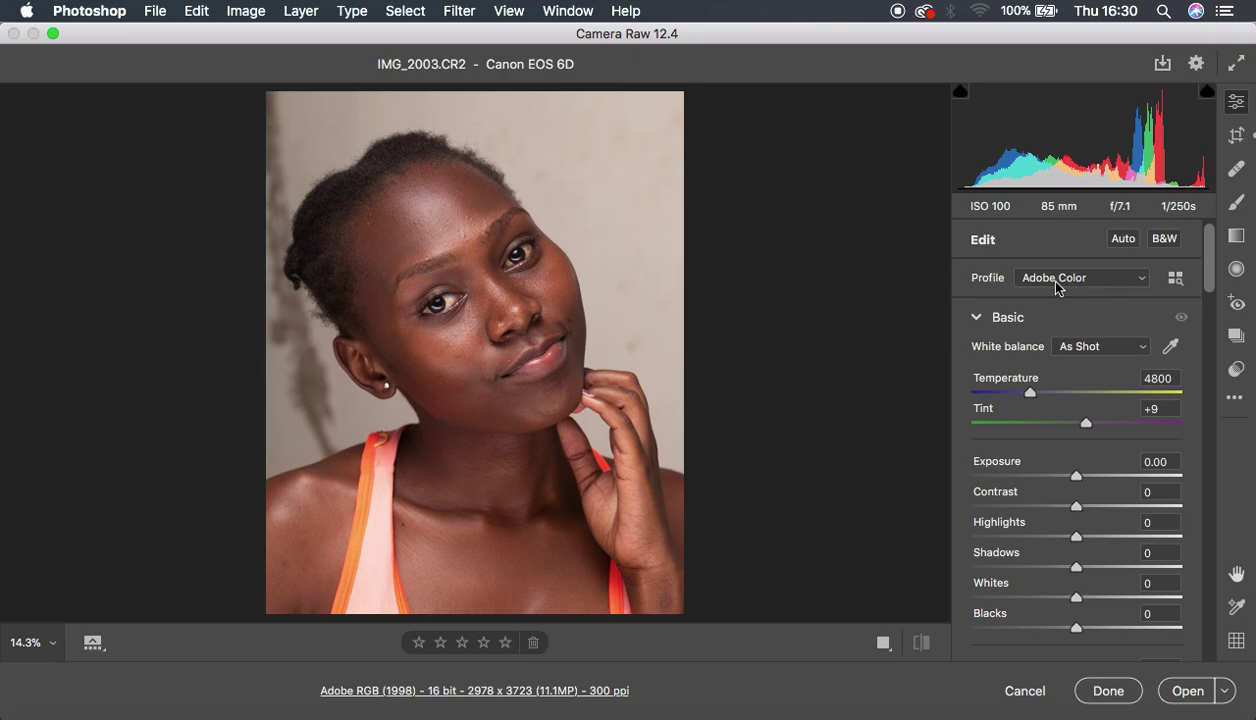
Apply the Adobe Landscape profile to the portrait and set the white balance Tint to -2
{"action": "left_click", "coordinate": [1054, 281]}
{"action": "left_click", "coordinate": [1037, 300]}
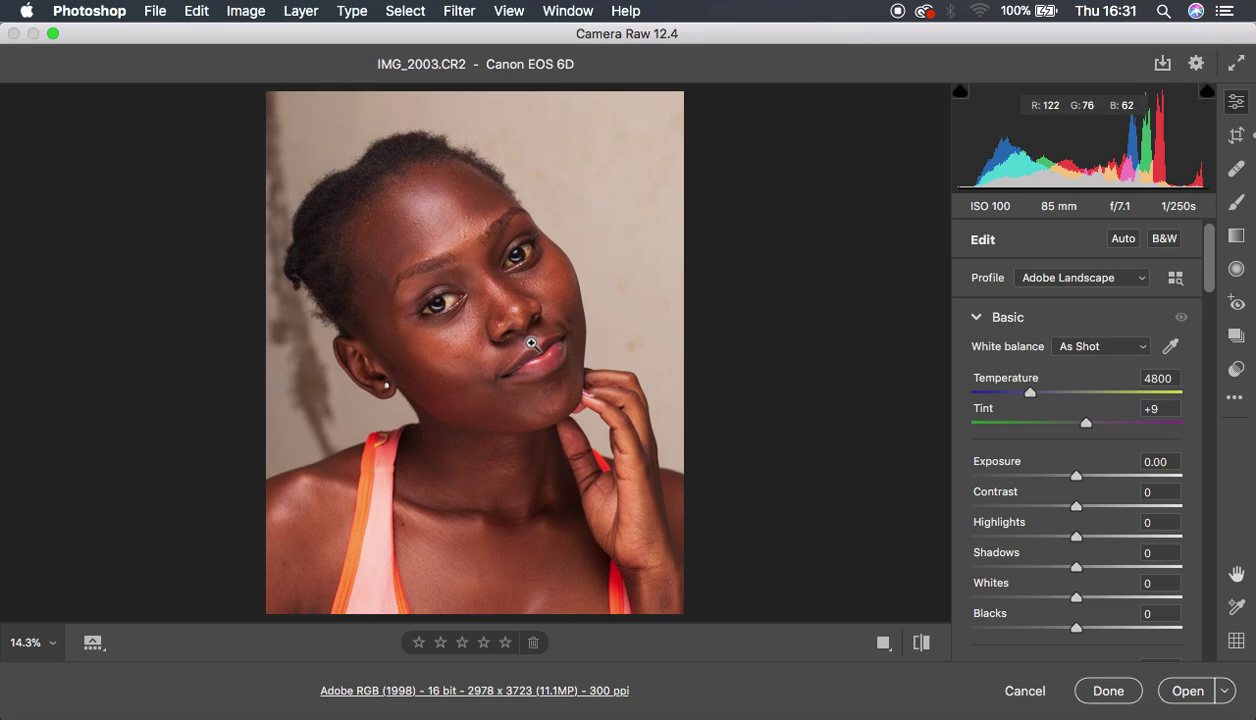
{"action": "left_click", "coordinate": [1209, 289]}
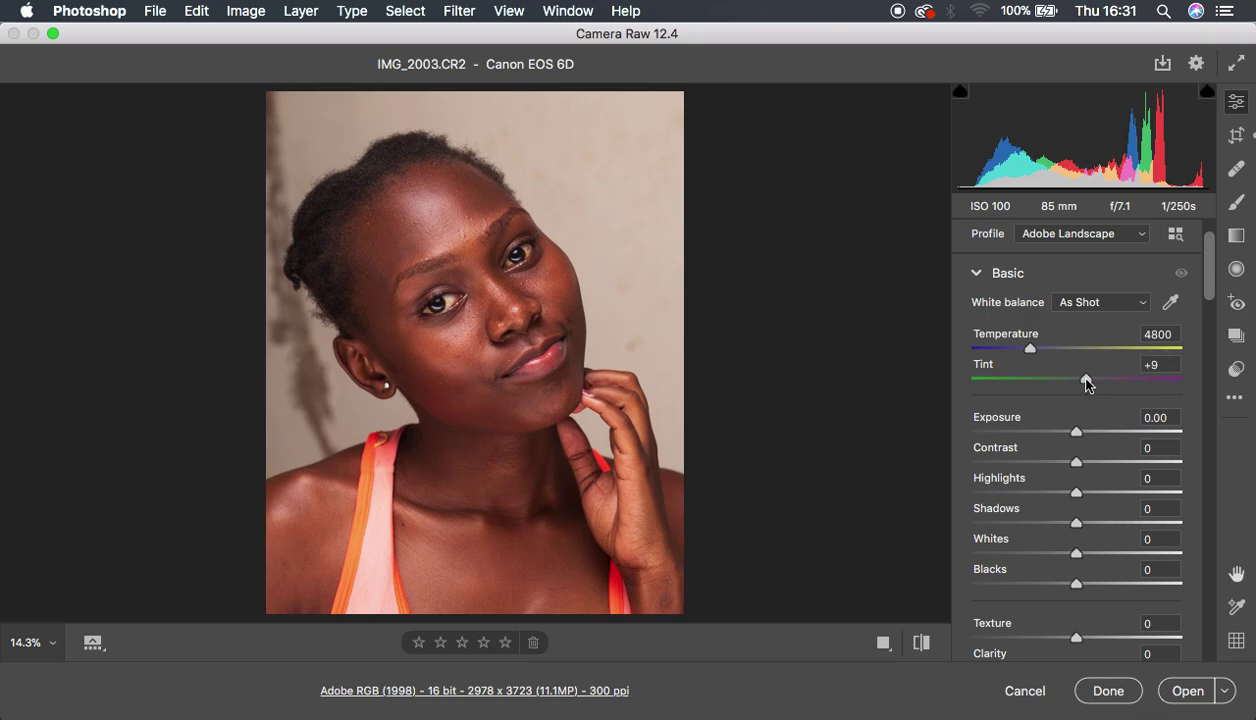
{"action": "left_click_drag", "start_coordinate": [1086, 380], "coordinate": [1074, 379]}
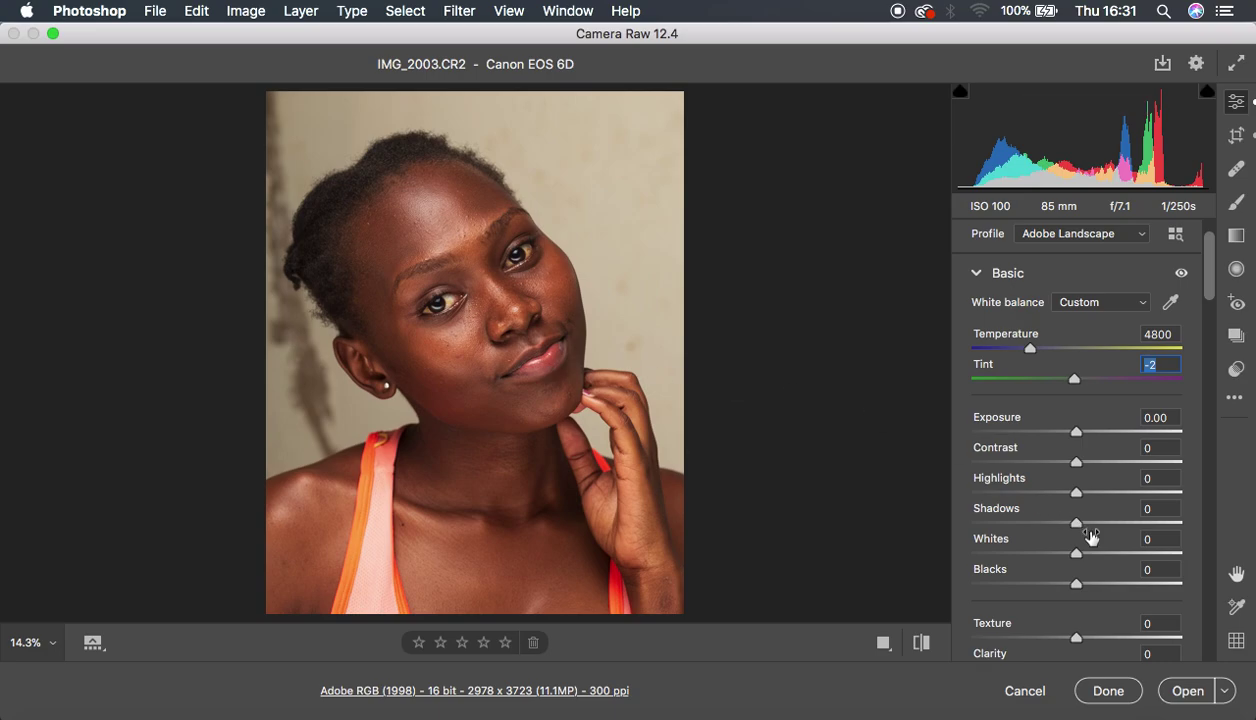
Set Vibrance to -4 and Saturation to -5, and compare the portrait before and after the edits
{"action": "scroll", "coordinate": [1091, 535], "scroll_direction": "down", "scroll_amount": 4}
{"action": "scroll", "coordinate": [1091, 535], "scroll_direction": "down", "scroll_amount": 3}
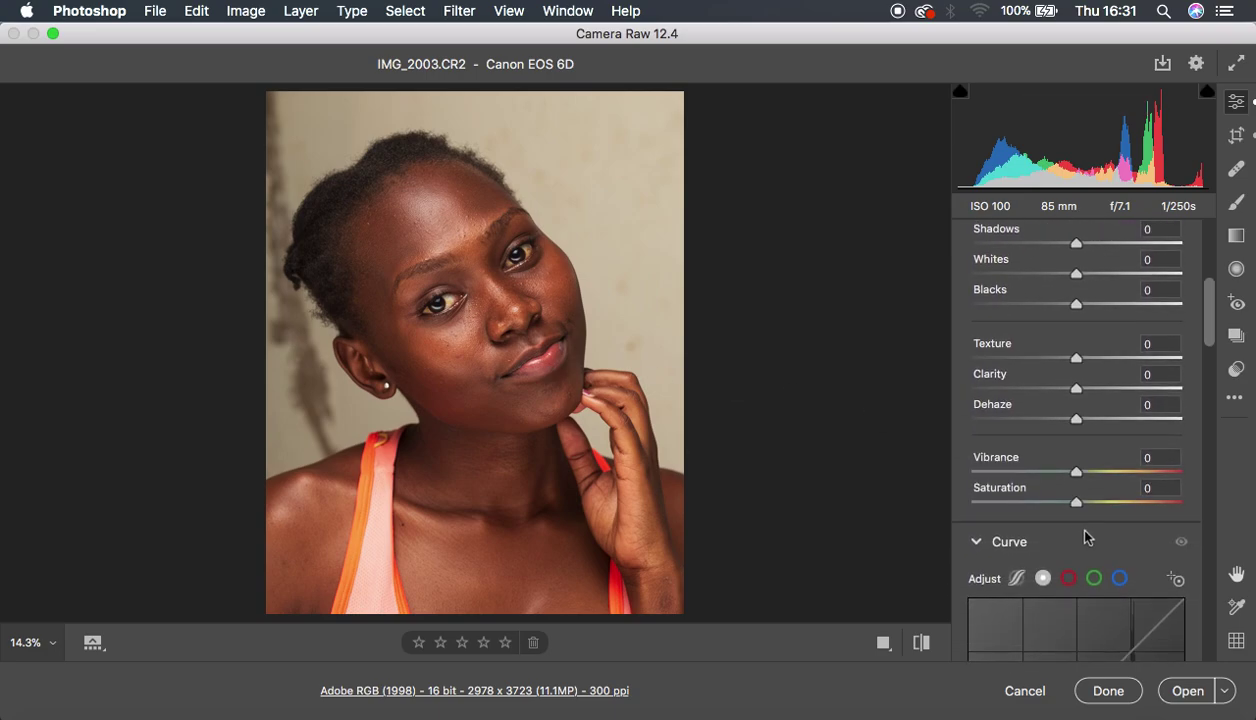
{"action": "left_click_drag", "start_coordinate": [1077, 502], "coordinate": [1068, 473]}
{"action": "left_click", "coordinate": [924, 648]}
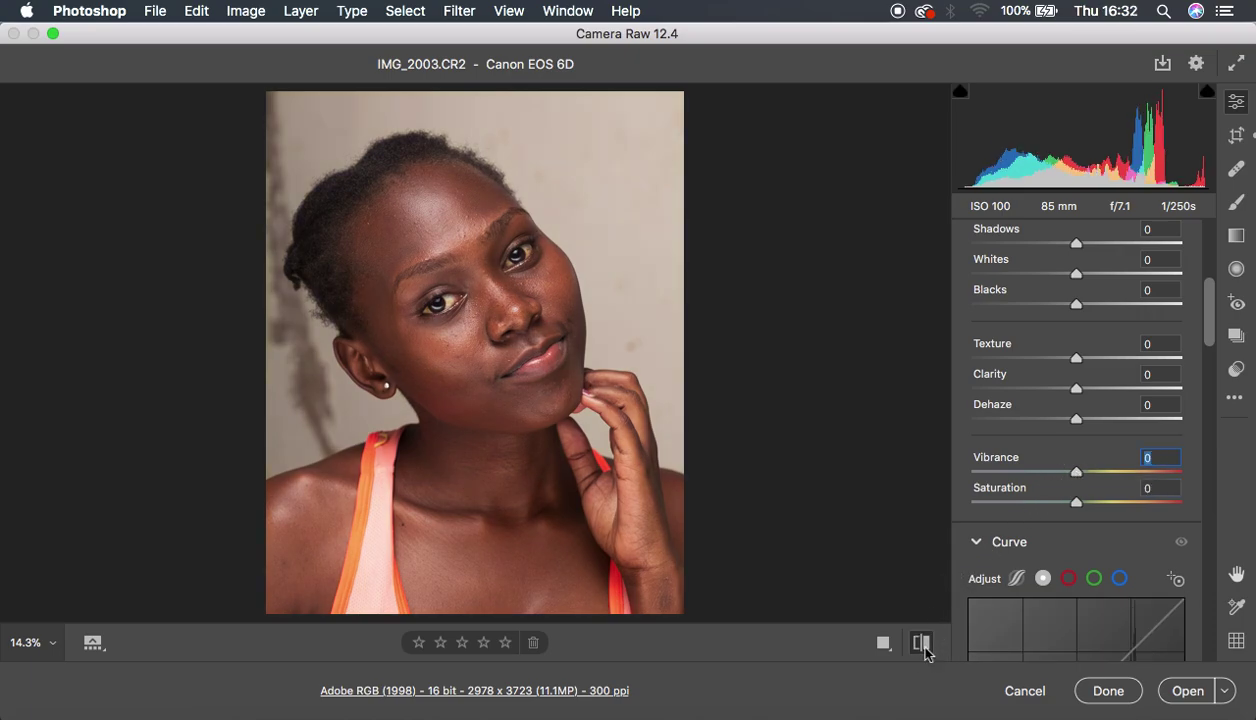
{"action": "left_click", "coordinate": [924, 648]}
{"action": "left_click", "coordinate": [924, 648]}
{"action": "left_click", "coordinate": [924, 648]}
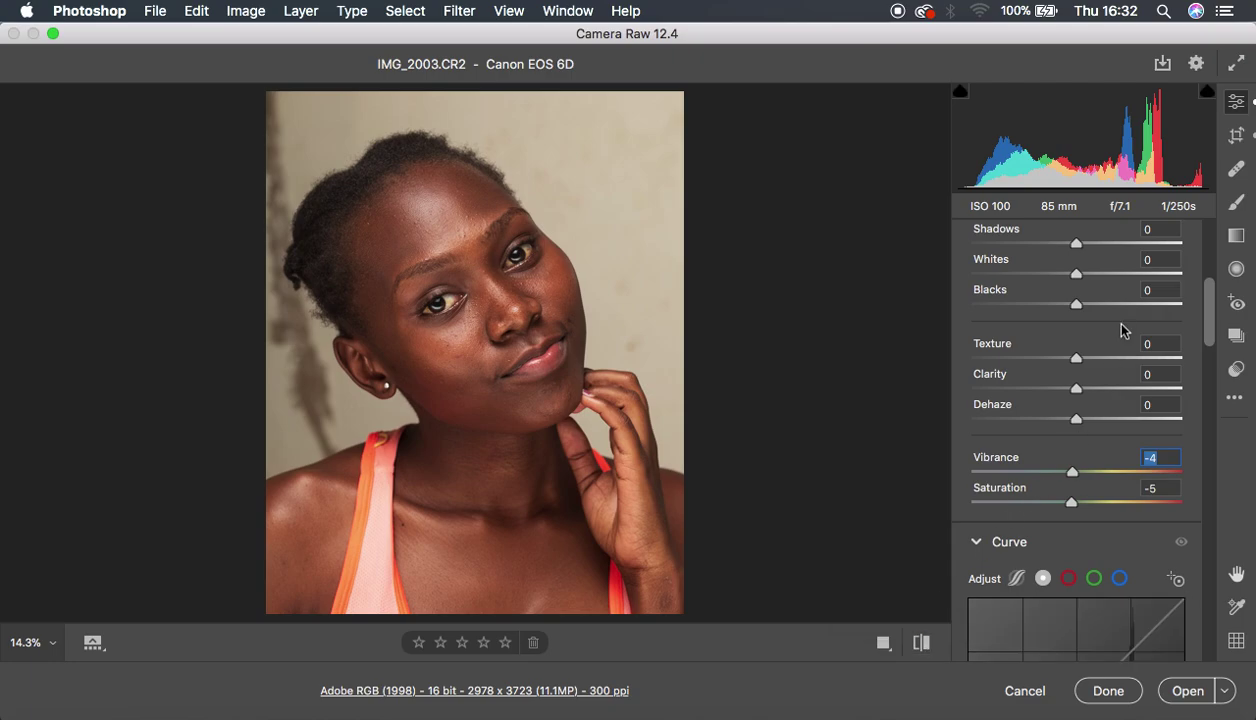
Adjust the basic tones to Highlights -100, Shadows +12, Whites +8 and Blacks -7, and set Clarity to +4
{"action": "scroll", "coordinate": [1121, 330], "scroll_direction": "up", "scroll_amount": 2}
{"action": "scroll", "coordinate": [1121, 330], "scroll_direction": "up", "scroll_amount": 4}
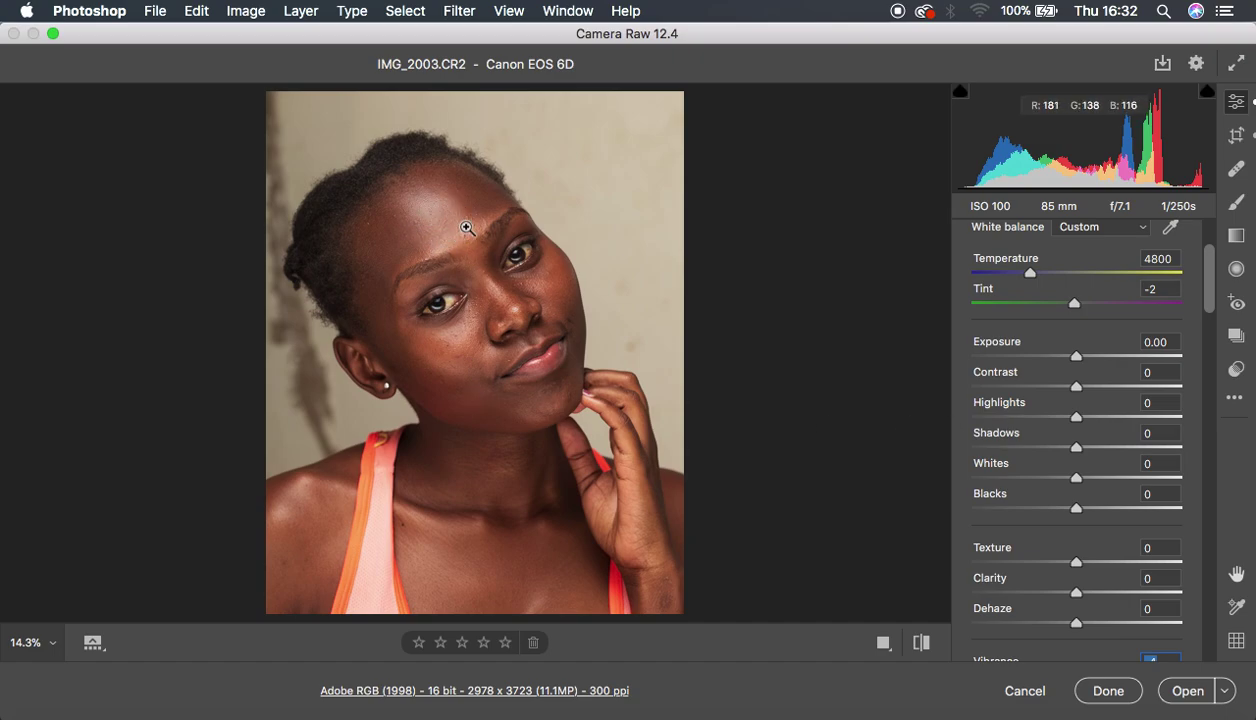
{"action": "left_click_drag", "start_coordinate": [1076, 416], "coordinate": [945, 421]}
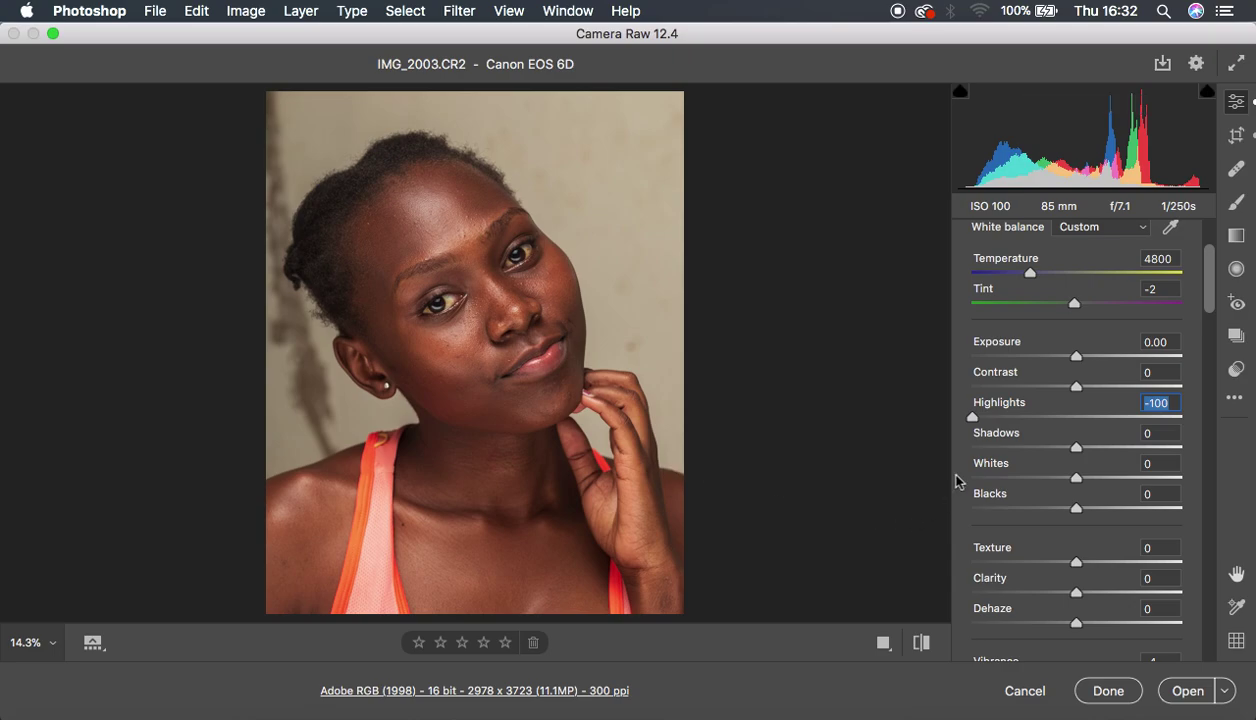
{"action": "left_click", "coordinate": [1076, 450]}
{"action": "left_click_drag", "start_coordinate": [1076, 453], "coordinate": [1213, 456]}
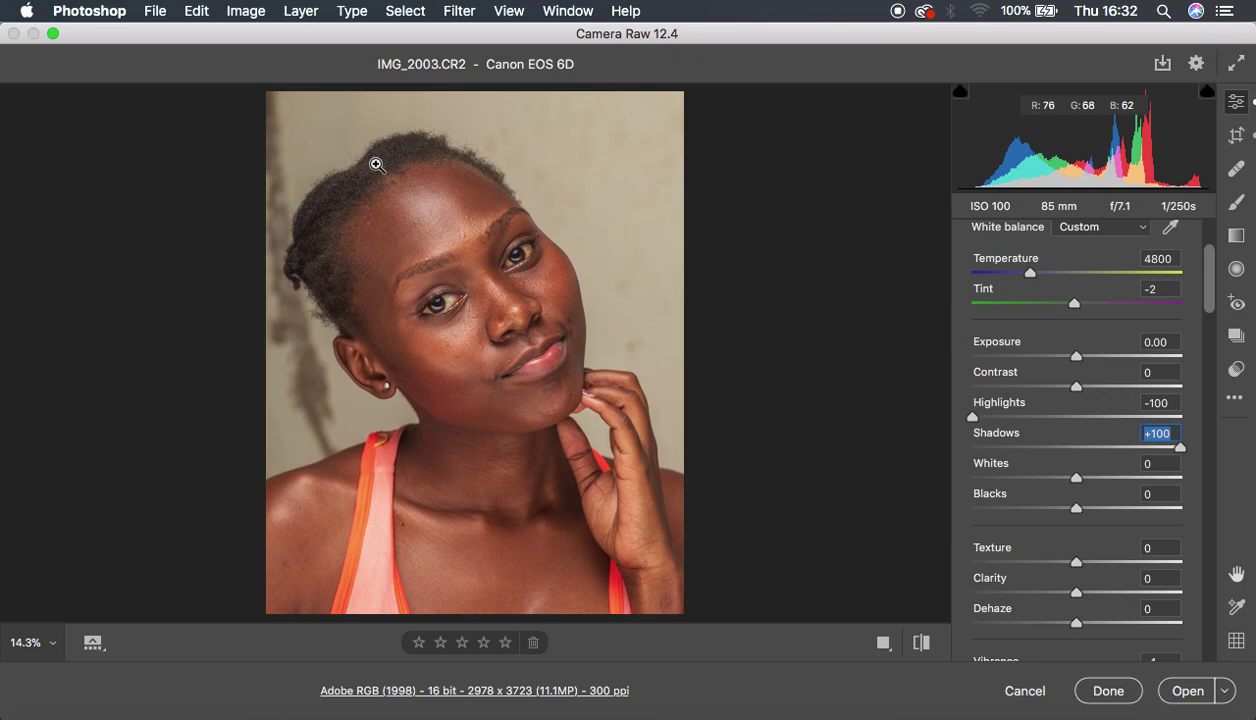
{"action": "left_click_drag", "start_coordinate": [1130, 449], "coordinate": [1091, 455]}
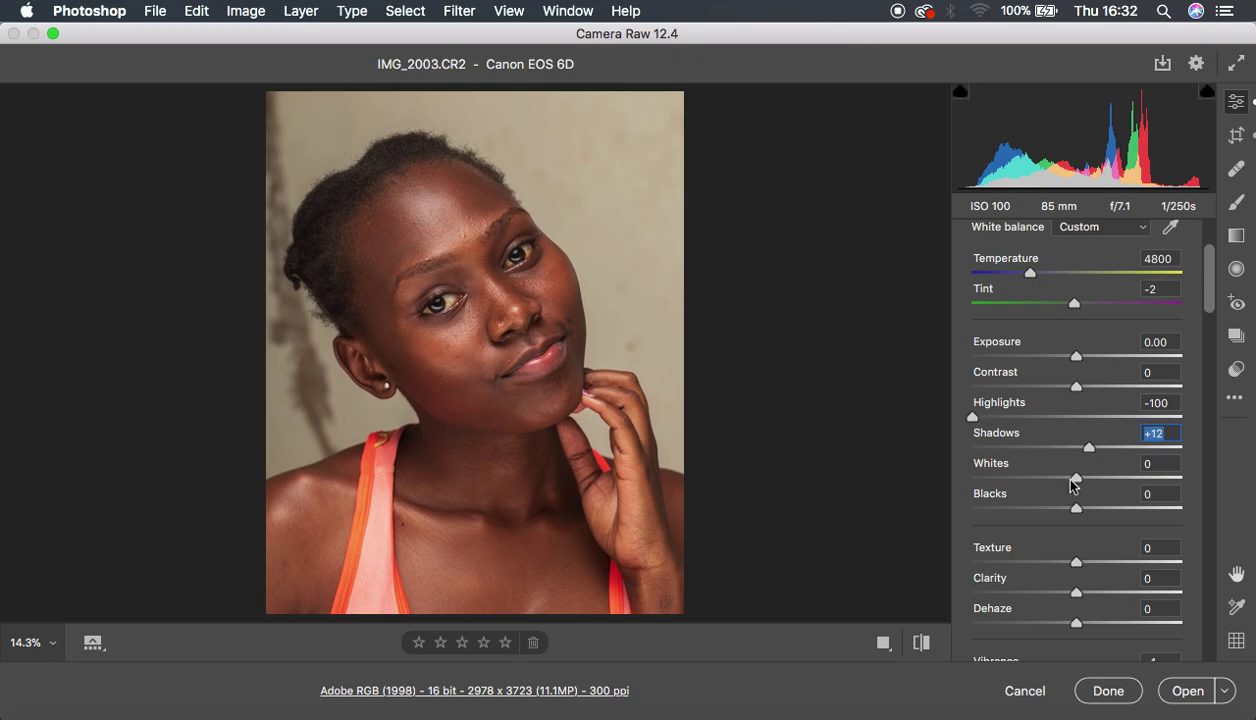
{"action": "left_click_drag", "start_coordinate": [1076, 483], "coordinate": [1071, 514]}
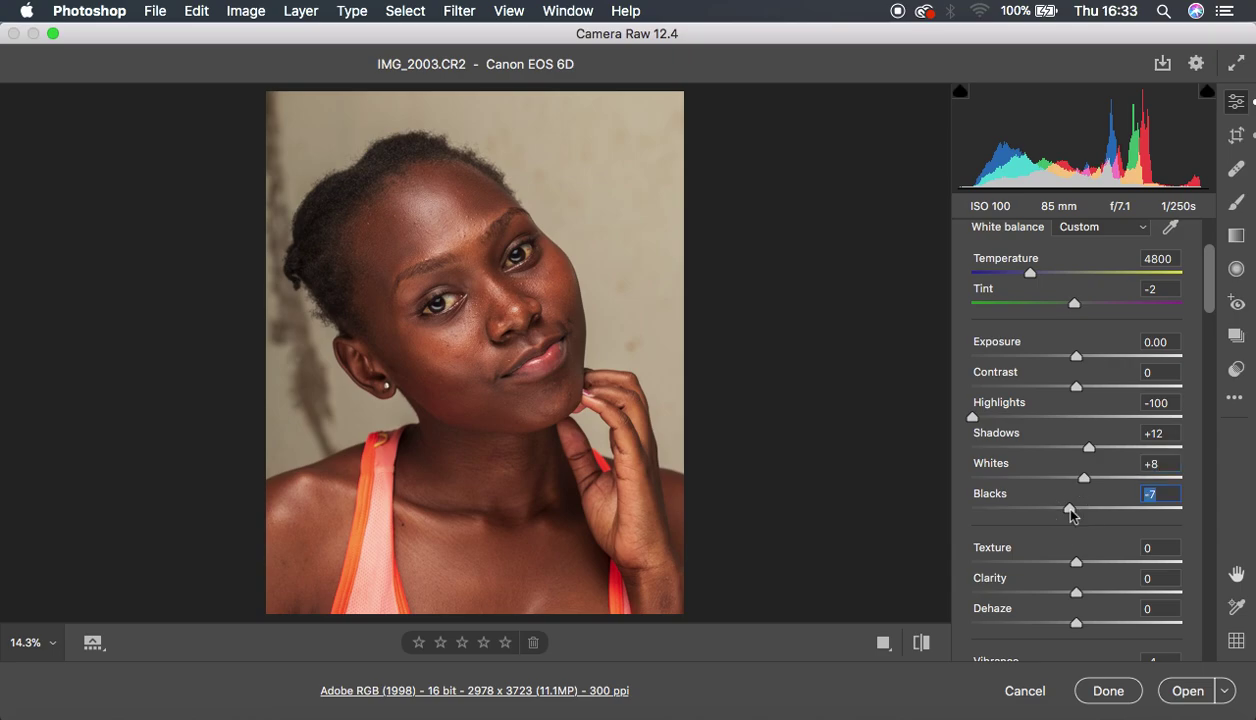
{"action": "left_click_drag", "start_coordinate": [1079, 593], "coordinate": [1083, 592]}
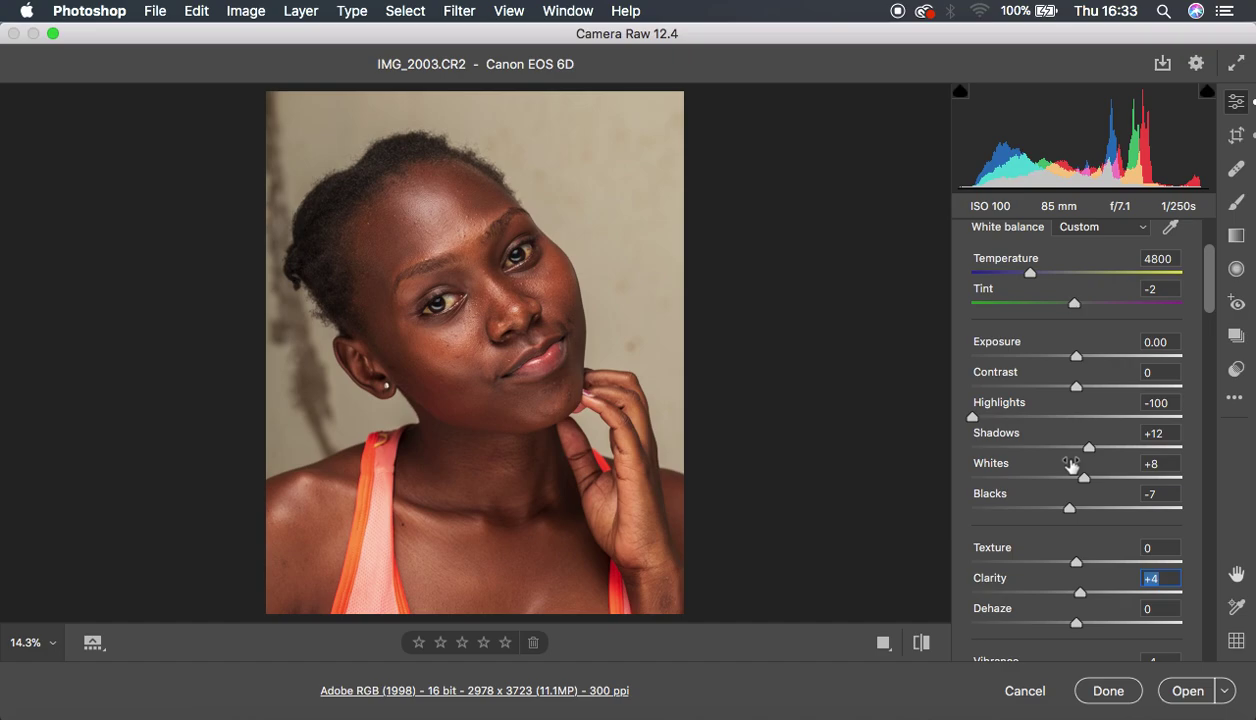
In the HSL color mixer, set the luminance of Oranges to -42 and Yellows to +8, and lower the Reds luminance slightly
{"action": "left_click_drag", "start_coordinate": [1208, 283], "coordinate": [1222, 478]}
{"action": "left_click", "coordinate": [978, 332]}
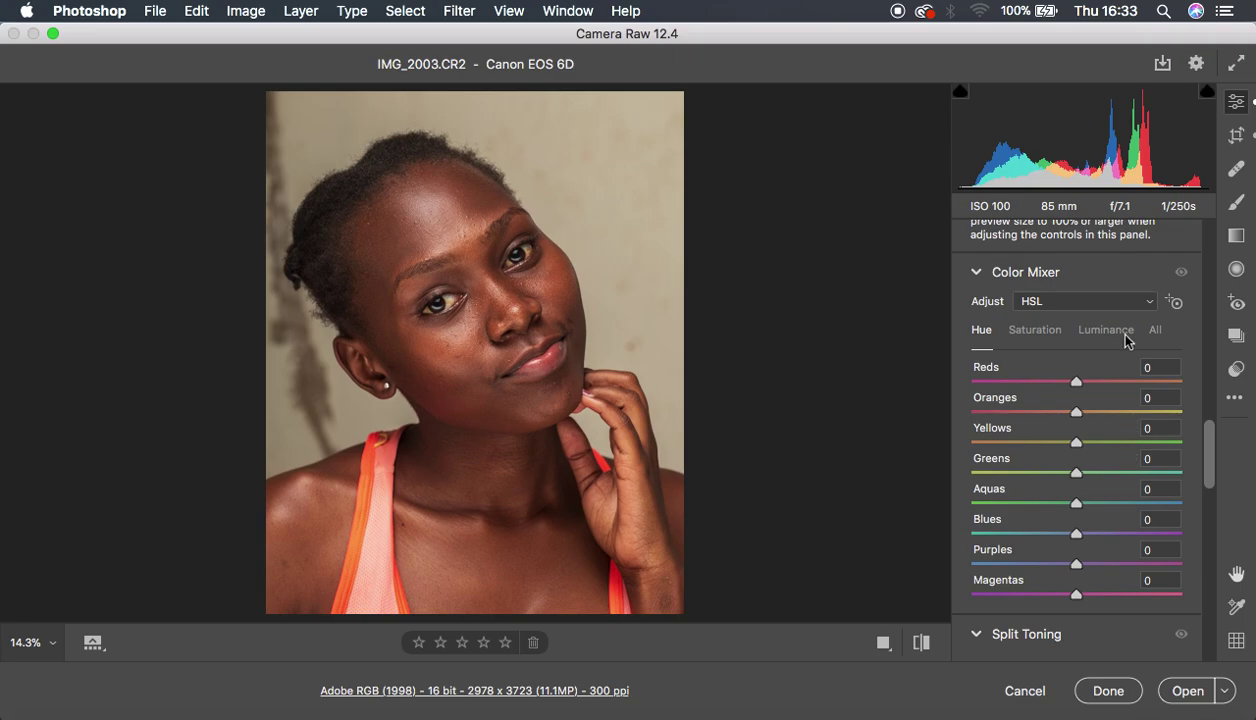
{"action": "left_click", "coordinate": [1095, 332]}
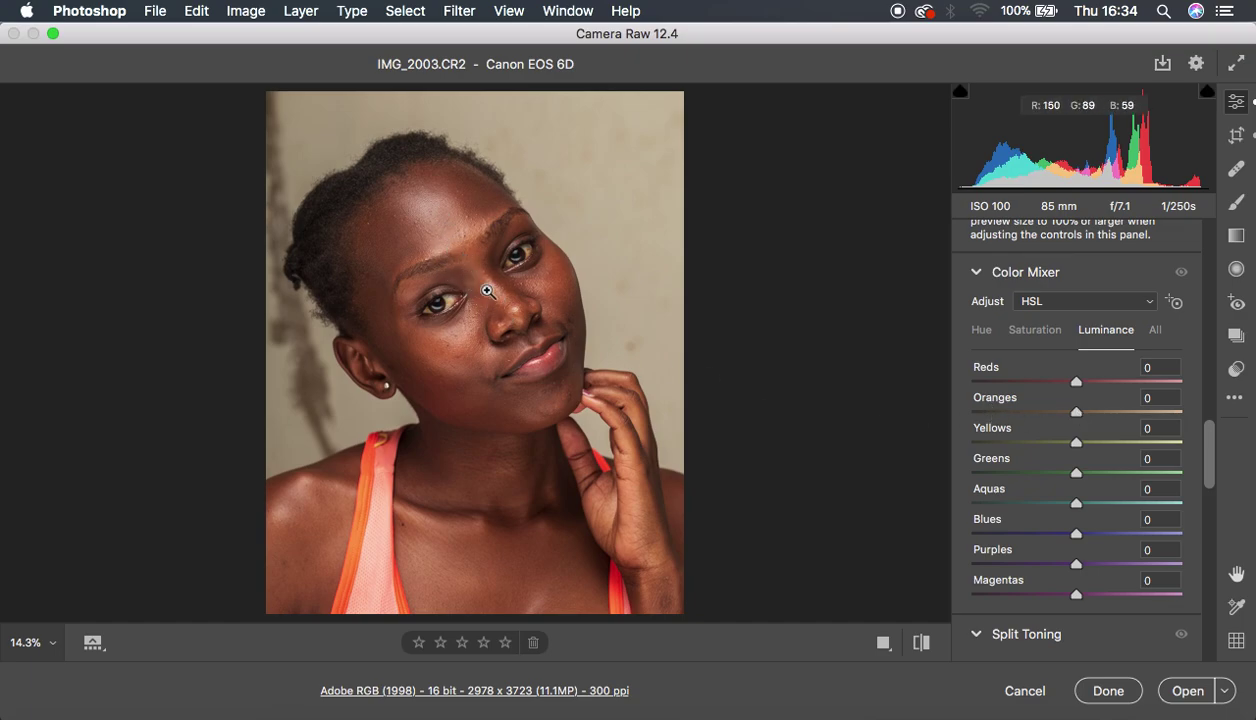
{"action": "left_click_drag", "start_coordinate": [1076, 412], "coordinate": [1038, 420]}
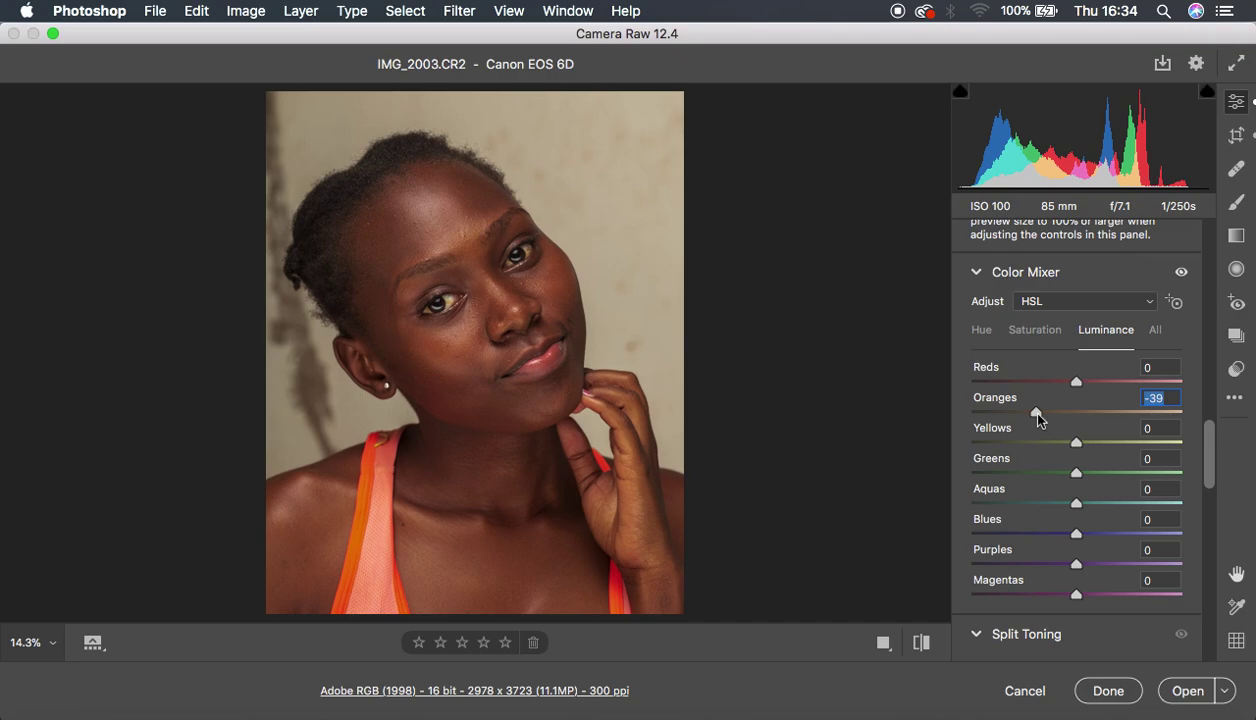
{"action": "left_click_drag", "start_coordinate": [1037, 414], "coordinate": [1034, 419]}
{"action": "mouse_move", "coordinate": [1076, 442]}
{"action": "left_mouse_down"}
{"action": "mouse_move", "coordinate": [1021, 443]}
{"action": "mouse_move", "coordinate": [1122, 440]}
{"action": "mouse_move", "coordinate": [1012, 443]}
{"action": "mouse_move", "coordinate": [1172, 440]}
{"action": "mouse_move", "coordinate": [987, 443]}
{"action": "mouse_move", "coordinate": [1147, 433]}
{"action": "mouse_move", "coordinate": [1086, 450]}
{"action": "left_mouse_up"}
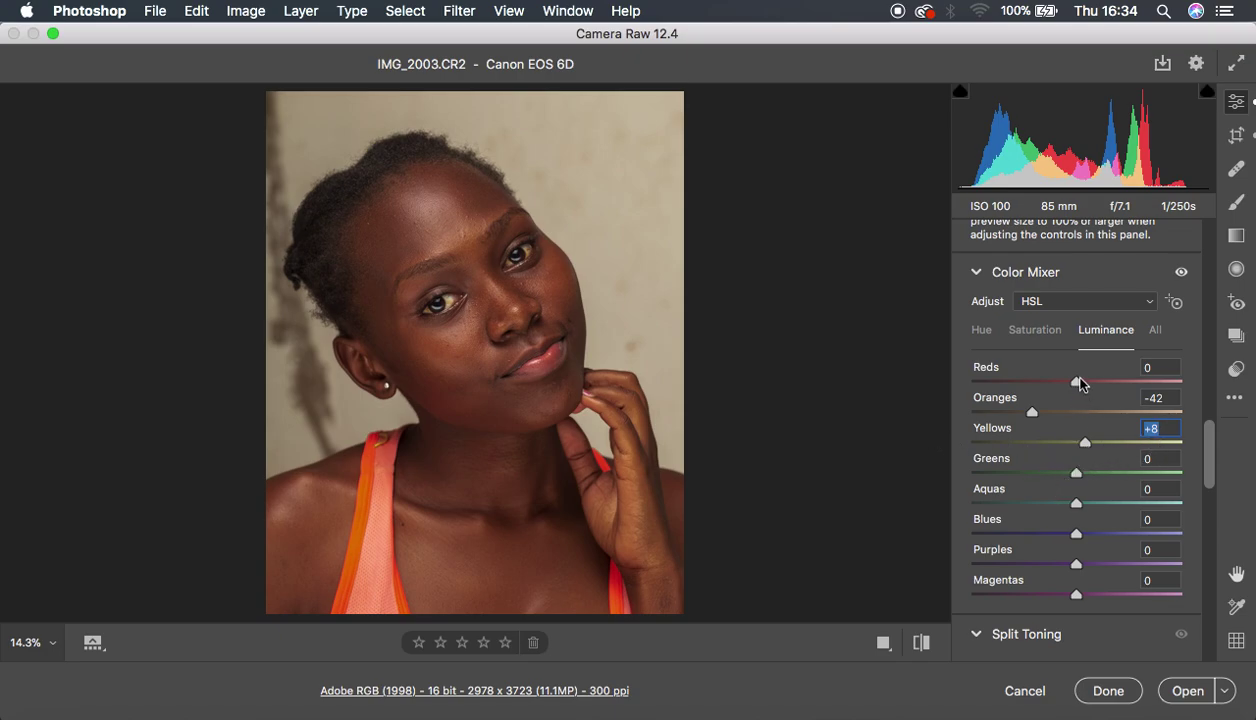
{"action": "left_click_drag", "start_coordinate": [1076, 385], "coordinate": [1069, 388]}
Try the Reds hue at +53 in the HSL color mixer and reset it to 0
{"action": "left_click", "coordinate": [981, 331]}
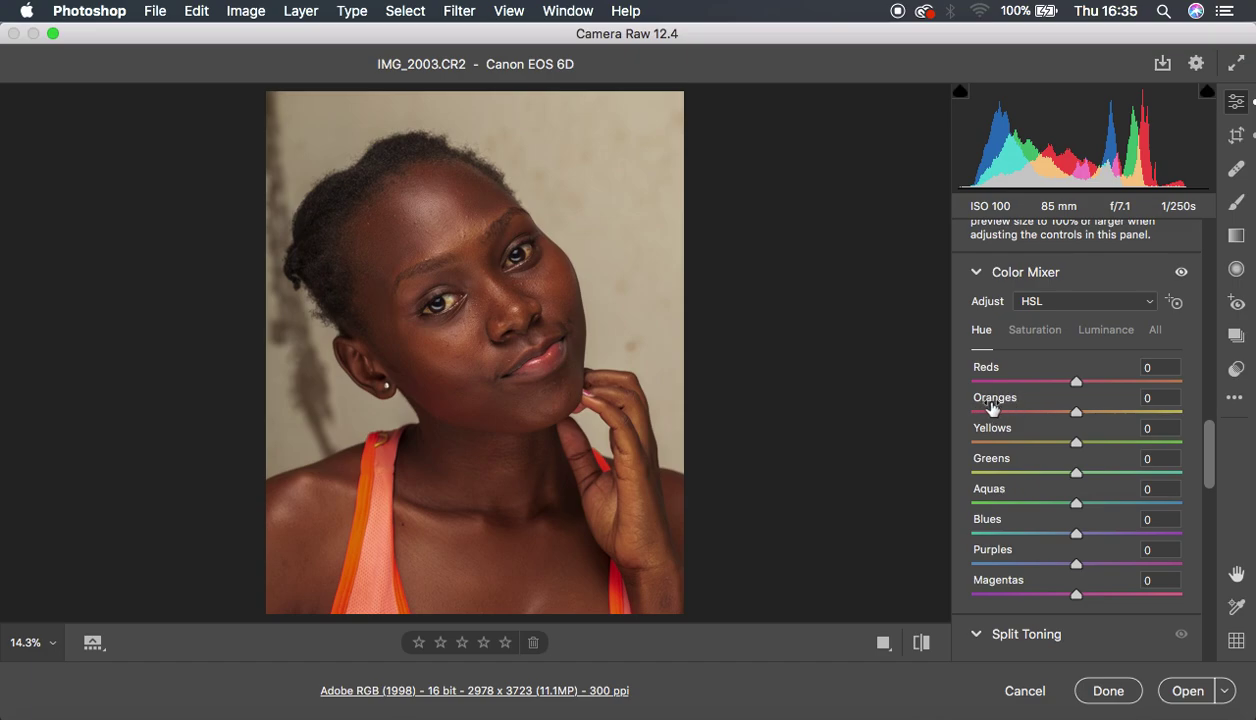
{"action": "left_click", "coordinate": [1078, 385]}
{"action": "left_click_drag", "start_coordinate": [1078, 385], "coordinate": [1135, 388]}
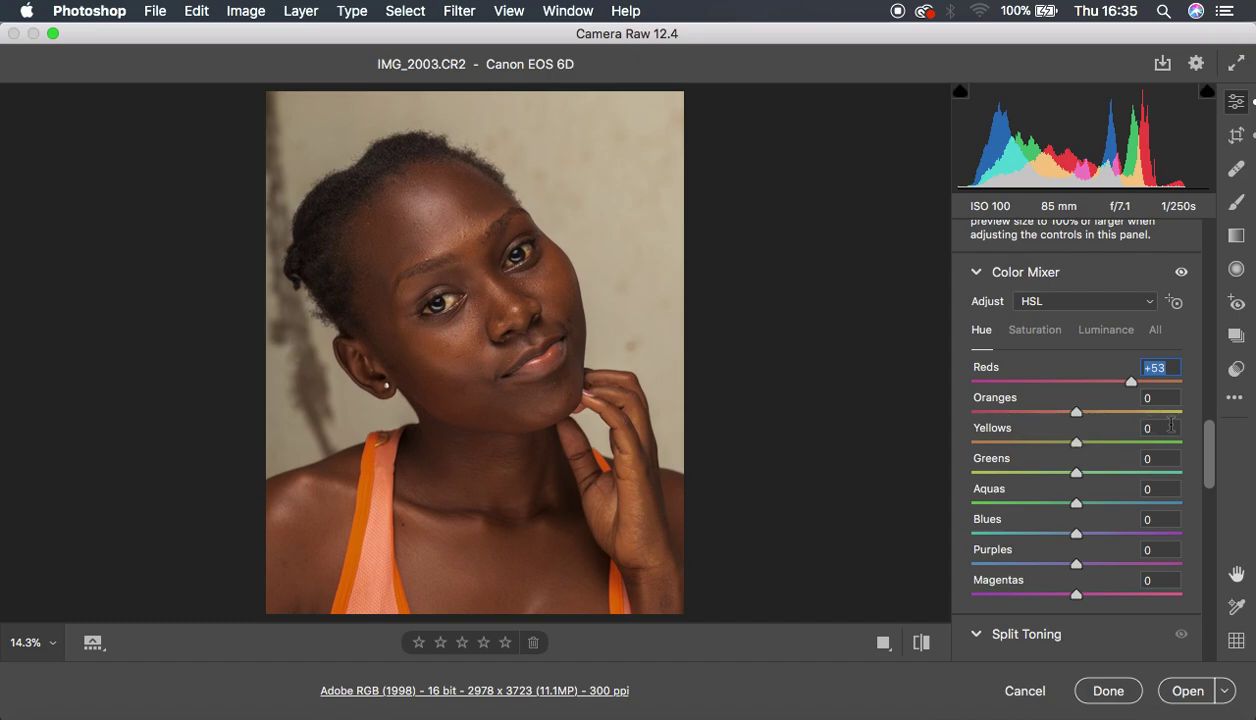
{"action": "type", "text": "0"}
{"action": "key", "text": "Return"}
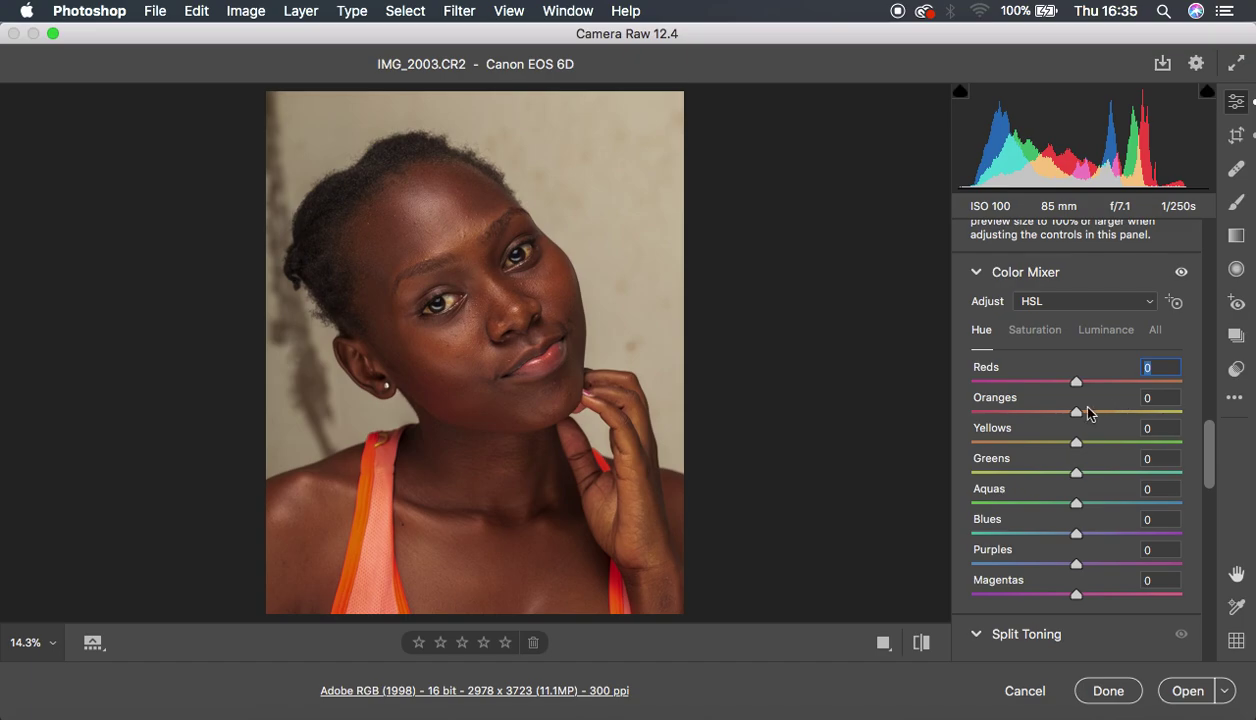
Try the Oranges hue at +74 and at -77, resetting it to 0 after each test
{"action": "left_click", "coordinate": [1077, 416]}
{"action": "left_click_drag", "start_coordinate": [1077, 416], "coordinate": [1155, 416]}
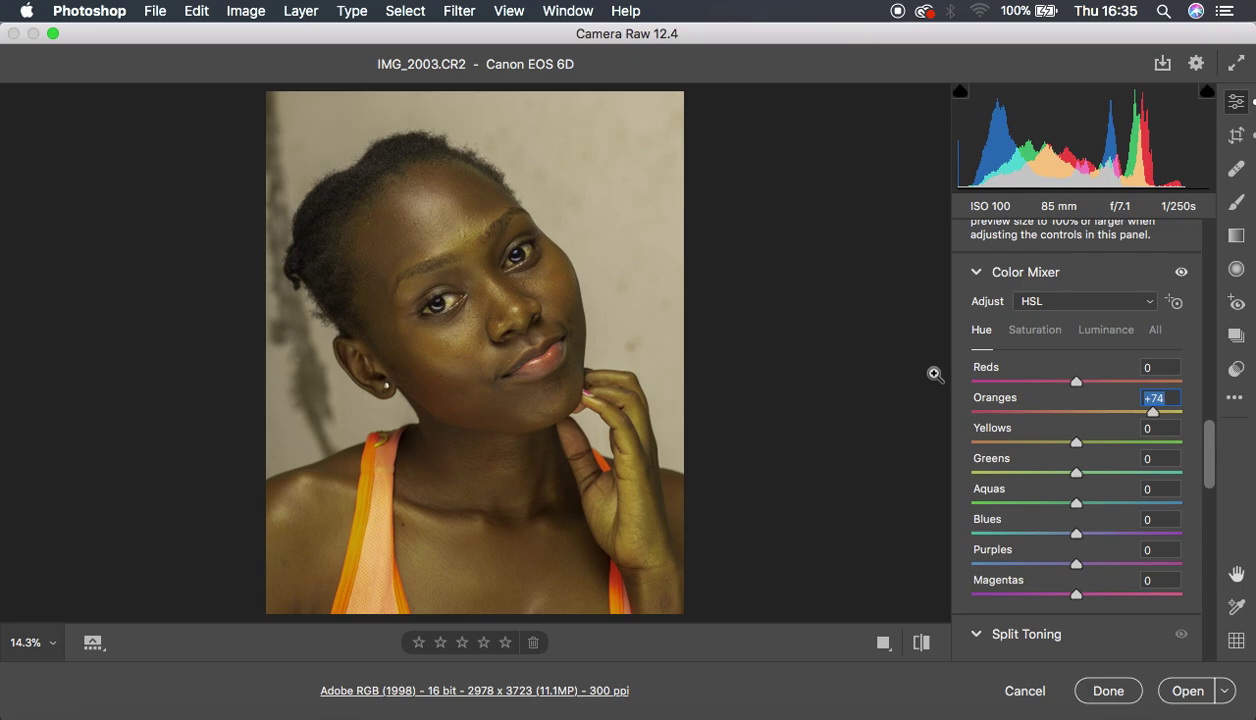
{"action": "double_click", "coordinate": [1155, 414]}
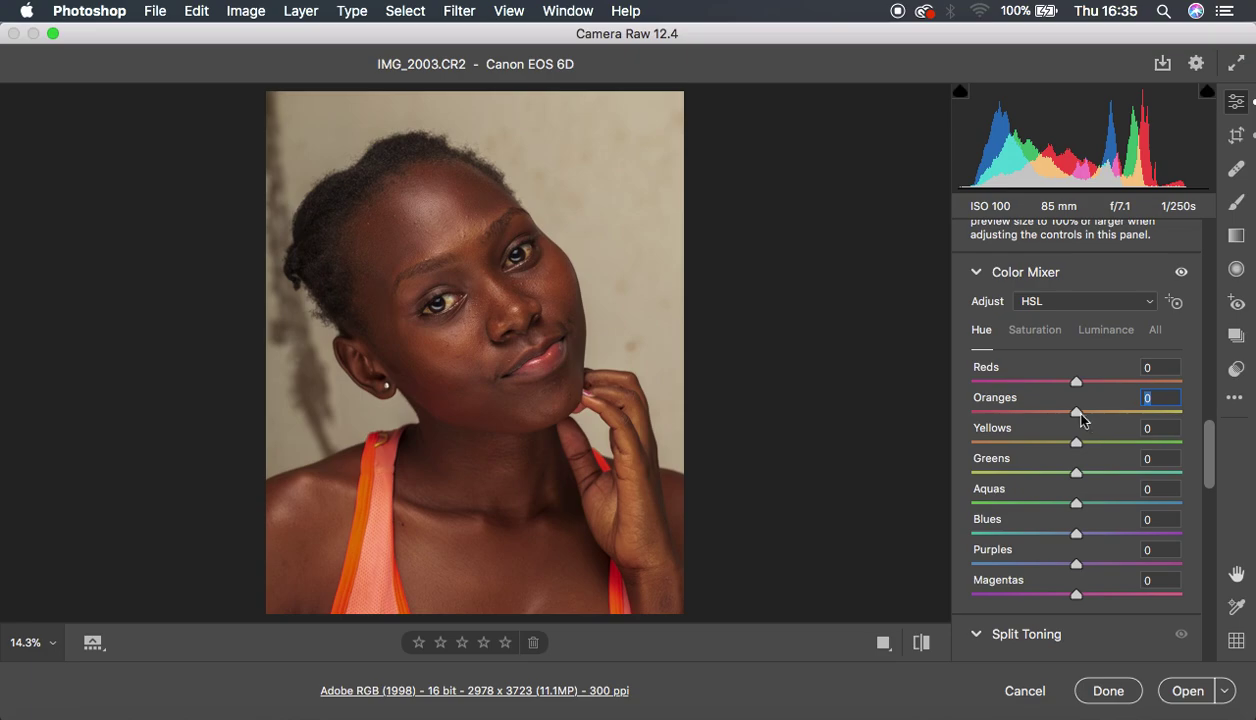
{"action": "left_click_drag", "start_coordinate": [1079, 412], "coordinate": [988, 410]}
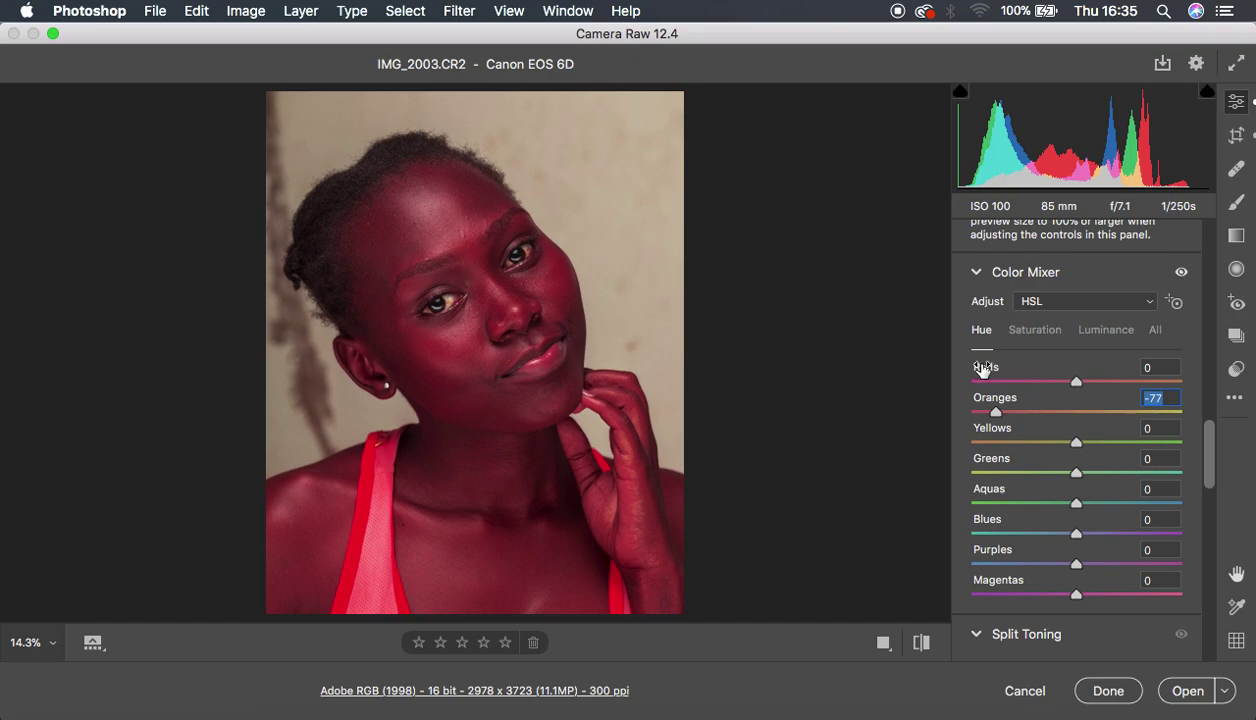
{"action": "double_click", "coordinate": [996, 412]}
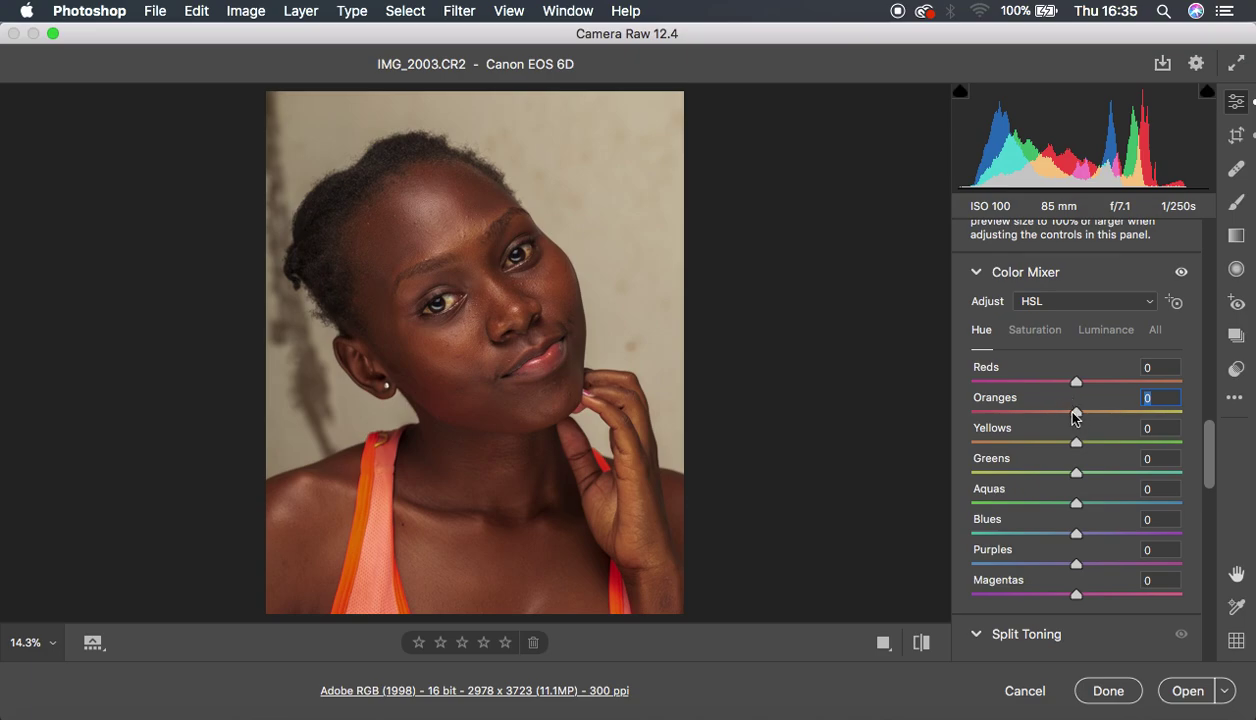
Set the Oranges hue to +17, raise the Reds hue slightly, and compare the portrait before and after
{"action": "left_click_drag", "start_coordinate": [1076, 418], "coordinate": [1095, 416]}
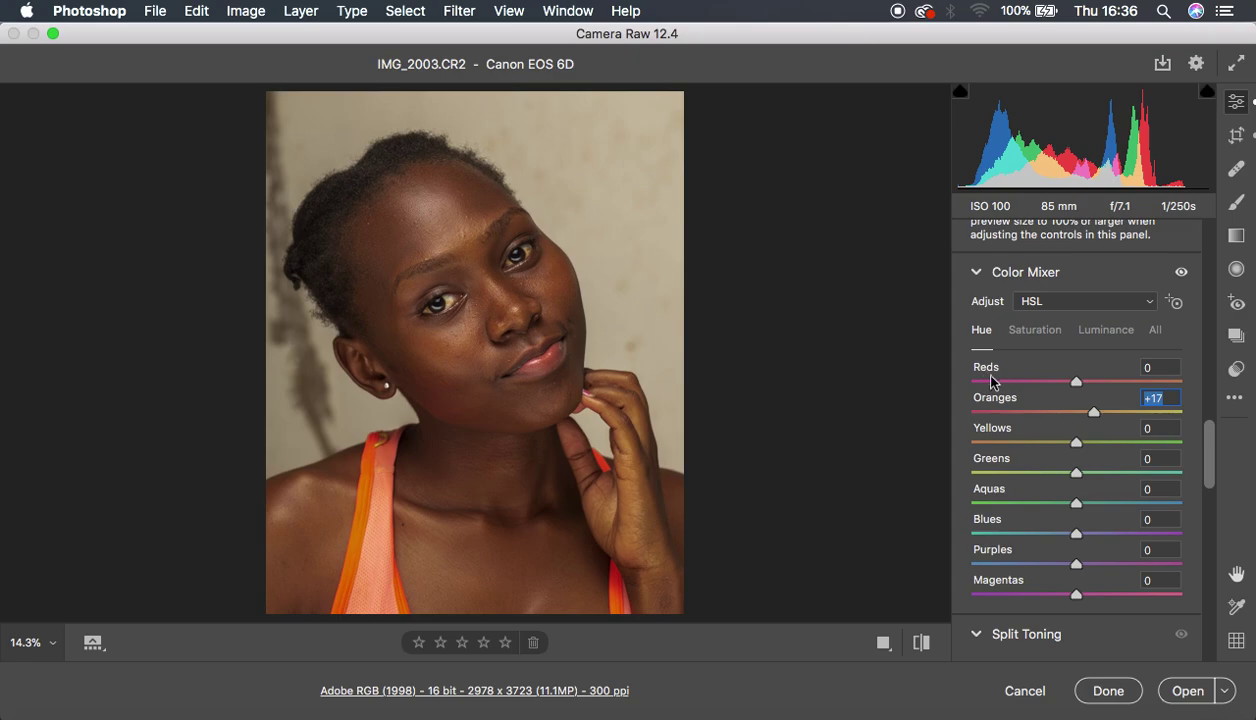
{"action": "left_click_drag", "start_coordinate": [1080, 381], "coordinate": [1088, 381]}
{"action": "left_click", "coordinate": [921, 643]}
{"action": "left_click", "coordinate": [921, 643]}
{"action": "left_click", "coordinate": [921, 643]}
{"action": "left_click", "coordinate": [921, 643]}
Test the HSL saturation of Oranges at -100 and +100, and set it to -16
{"action": "left_click", "coordinate": [1034, 330]}
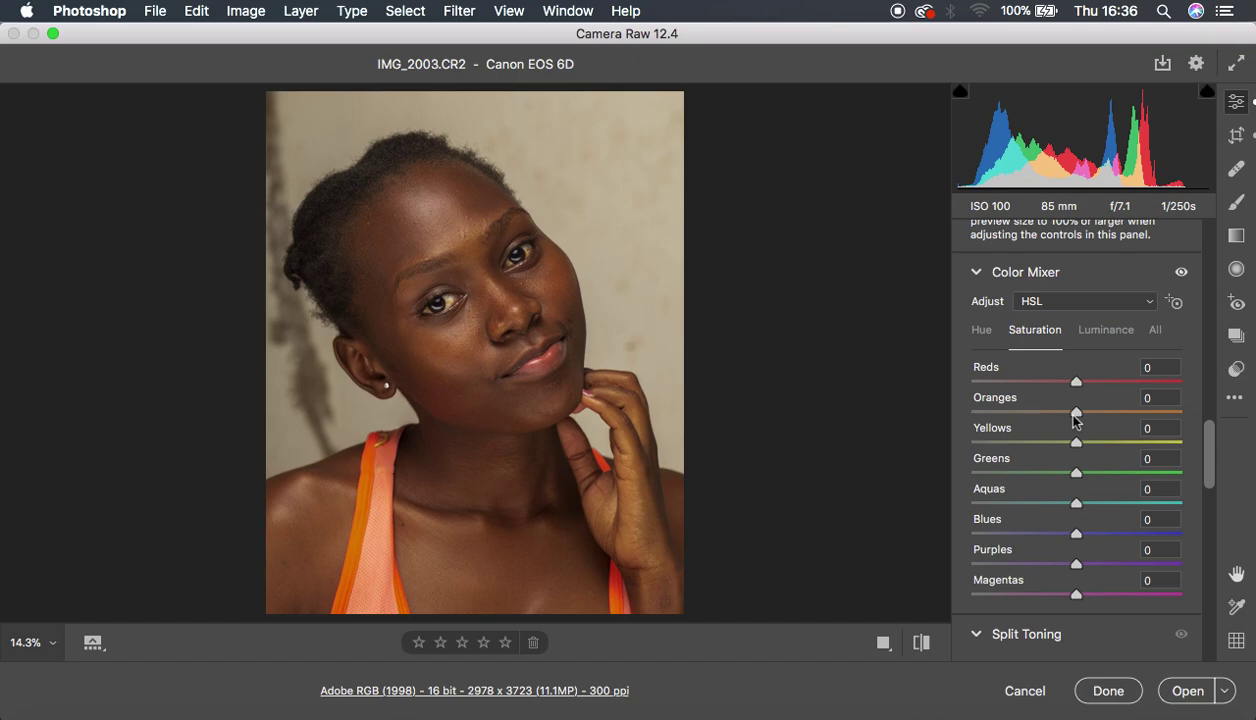
{"action": "left_click_drag", "start_coordinate": [1075, 414], "coordinate": [927, 427]}
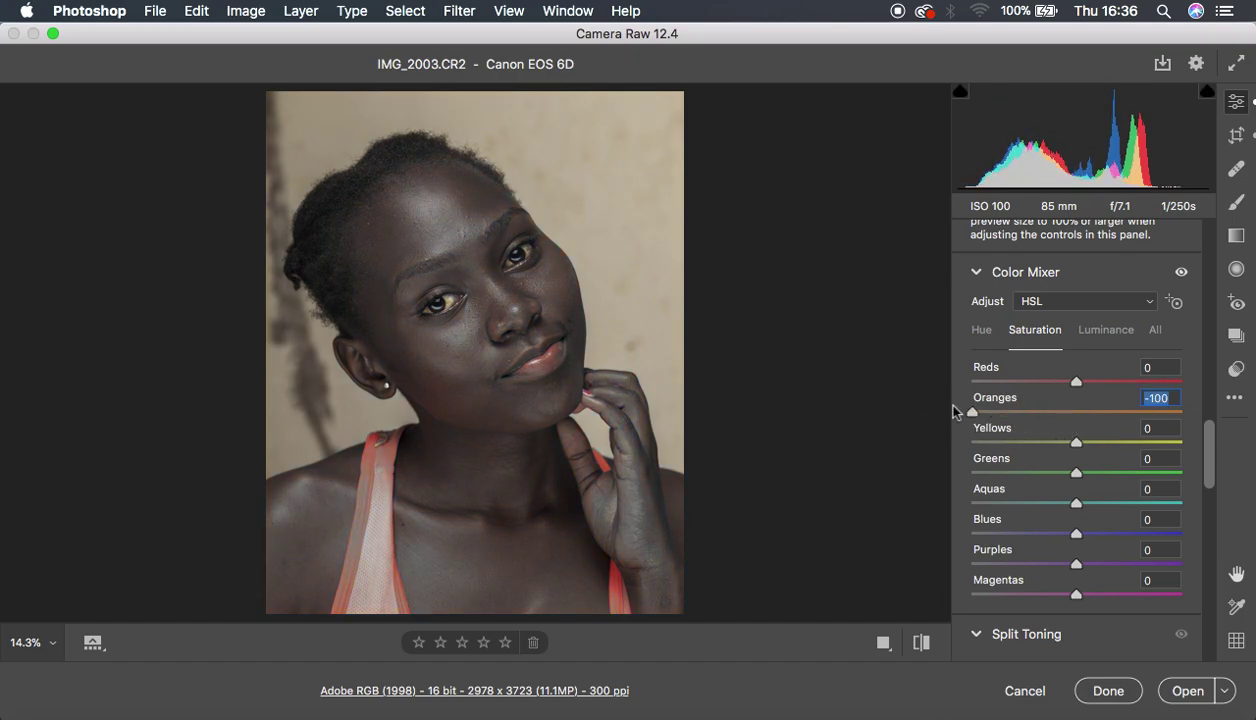
{"action": "left_click_drag", "start_coordinate": [978, 414], "coordinate": [1219, 416]}
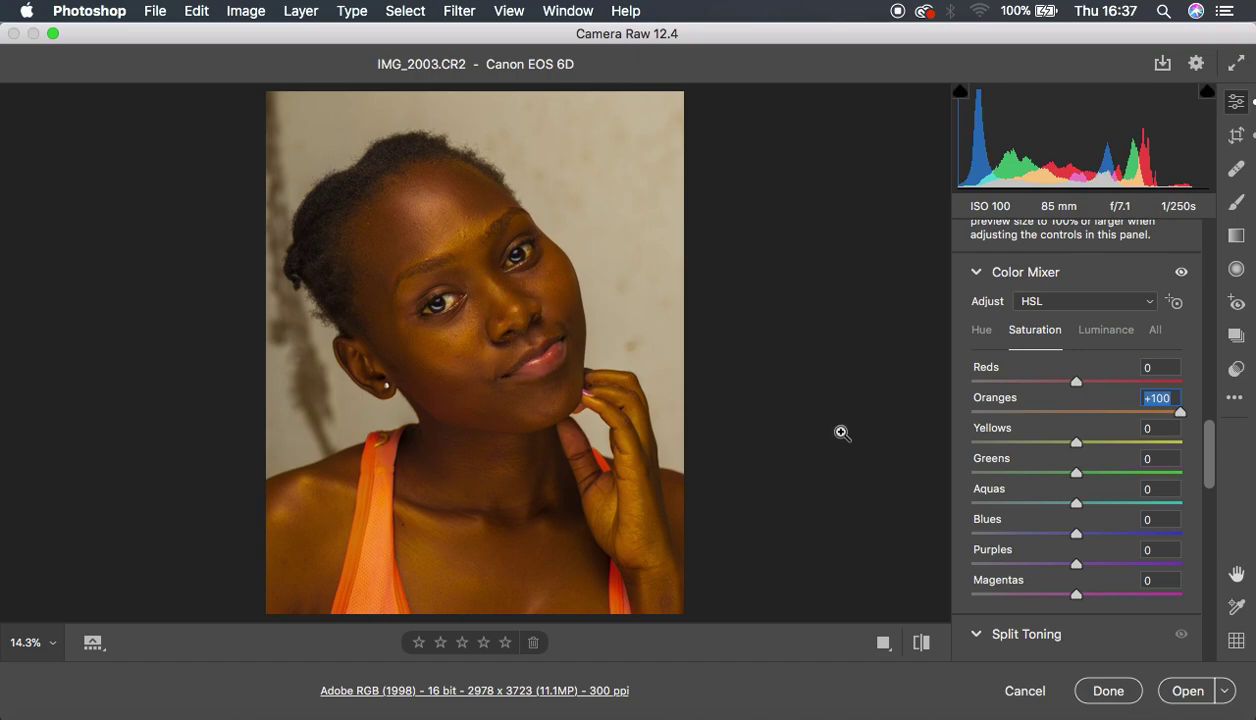
{"action": "left_click", "coordinate": [1126, 413]}
{"action": "left_click_drag", "start_coordinate": [1126, 416], "coordinate": [1062, 417]}
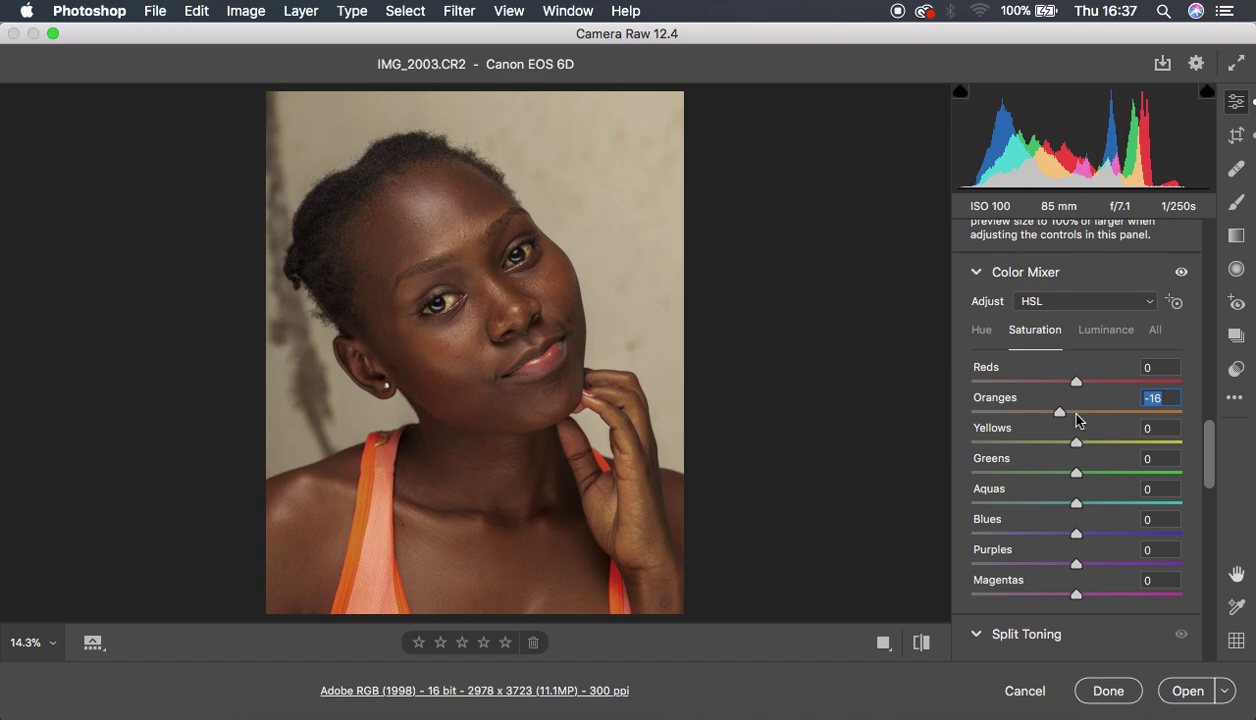
Set the HSL saturation of Reds to -14 and compare the portrait before and after the edits
{"action": "left_click_drag", "start_coordinate": [1076, 383], "coordinate": [1064, 390]}
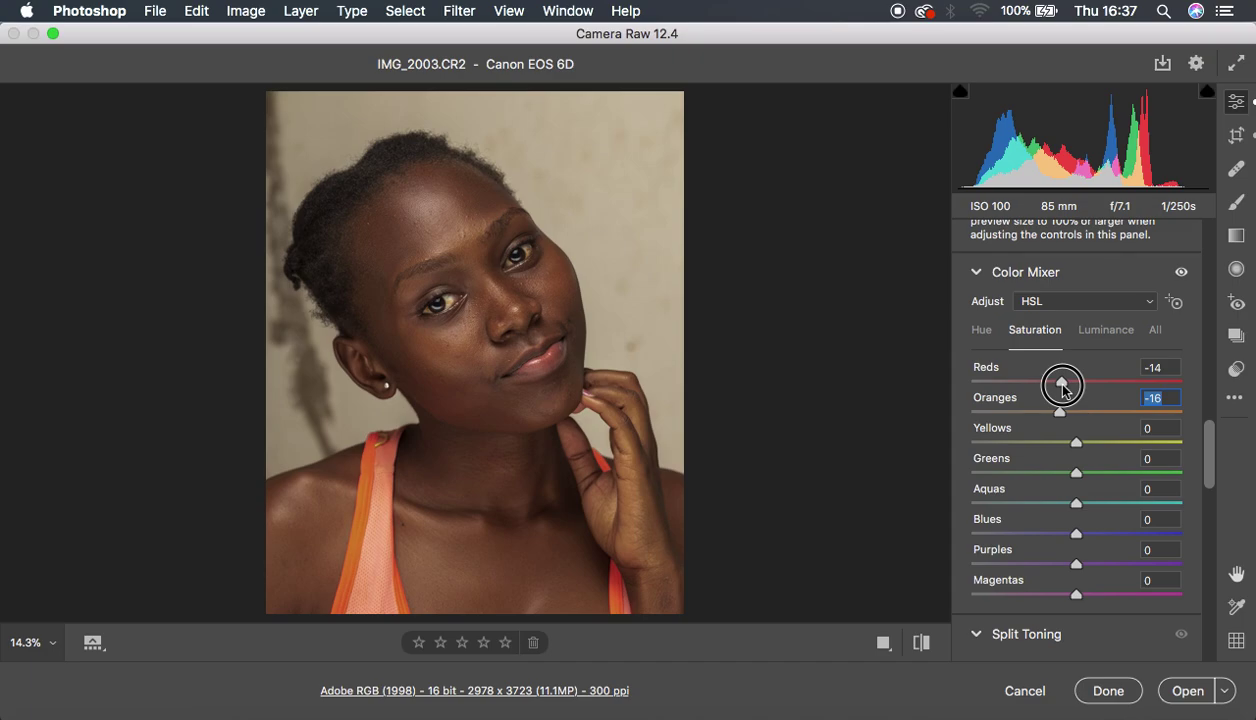
{"action": "left_click_drag", "start_coordinate": [1063, 388], "coordinate": [1063, 389]}
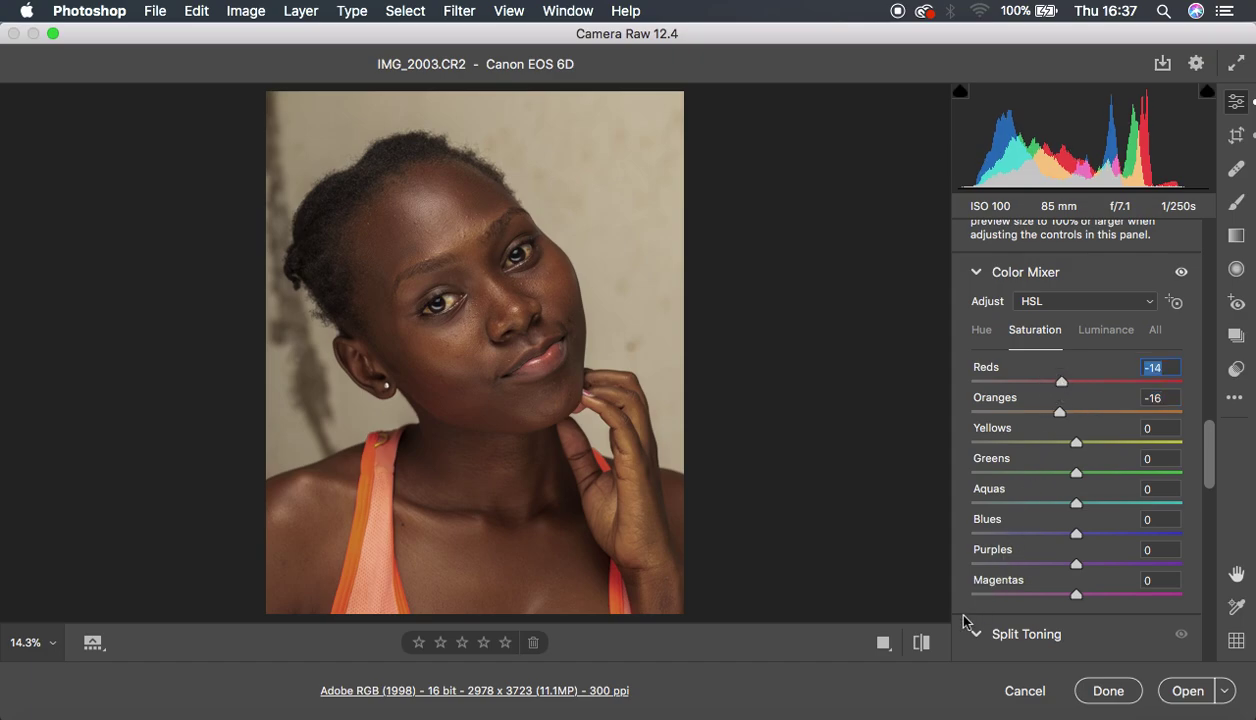
{"action": "left_click", "coordinate": [921, 643]}
{"action": "left_click", "coordinate": [921, 643]}
{"action": "left_click", "coordinate": [921, 643]}
{"action": "left_click", "coordinate": [921, 643]}
Set the Calibration saturation of Blue Primary to -16 and of Green Primary to -7
{"action": "scroll", "coordinate": [1135, 535], "scroll_direction": "down", "scroll_amount": 5}
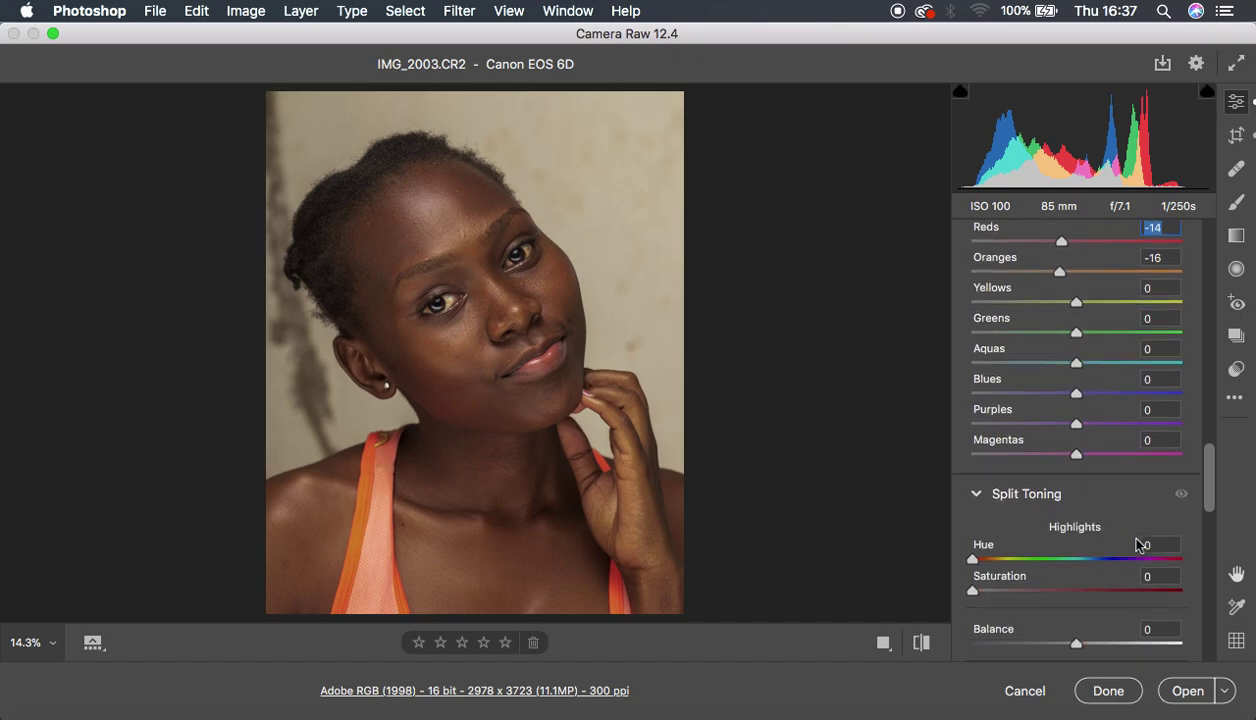
{"action": "scroll", "coordinate": [1135, 545], "scroll_direction": "down", "scroll_amount": 10}
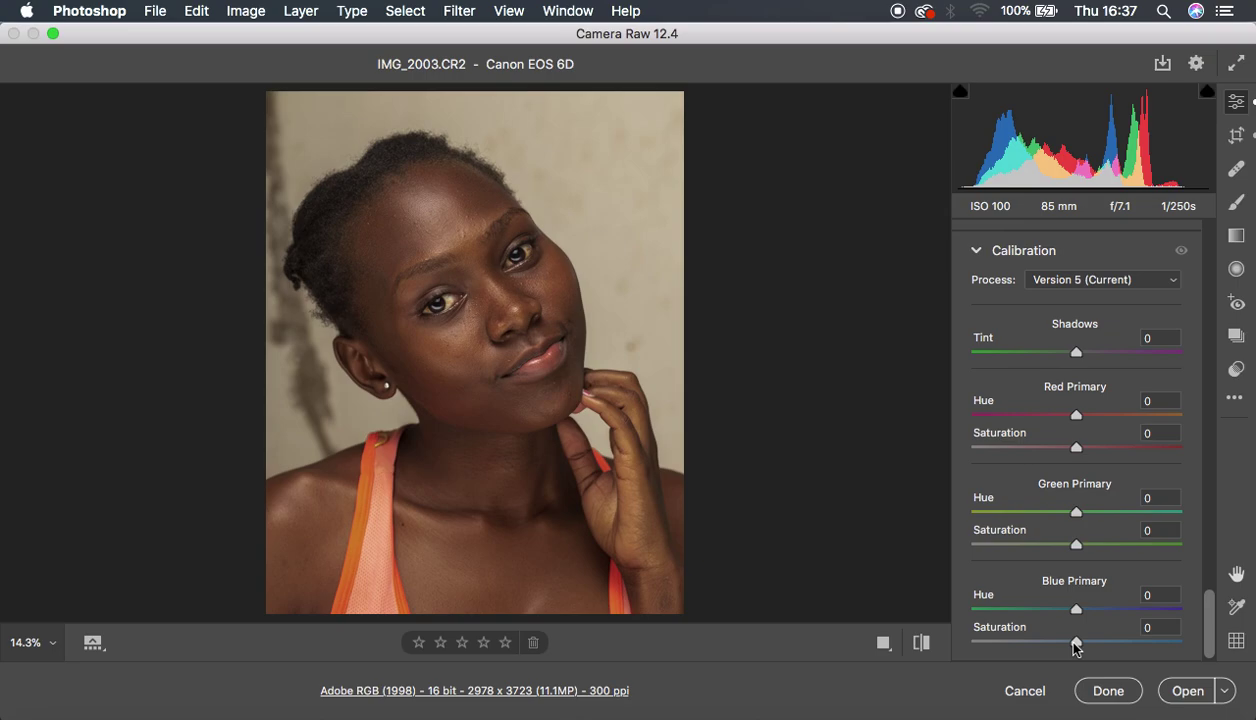
{"action": "mouse_move", "coordinate": [1076, 645]}
{"action": "left_mouse_down"}
{"action": "mouse_move", "coordinate": [1047, 644]}
{"action": "mouse_move", "coordinate": [1059, 648]}
{"action": "left_mouse_up"}
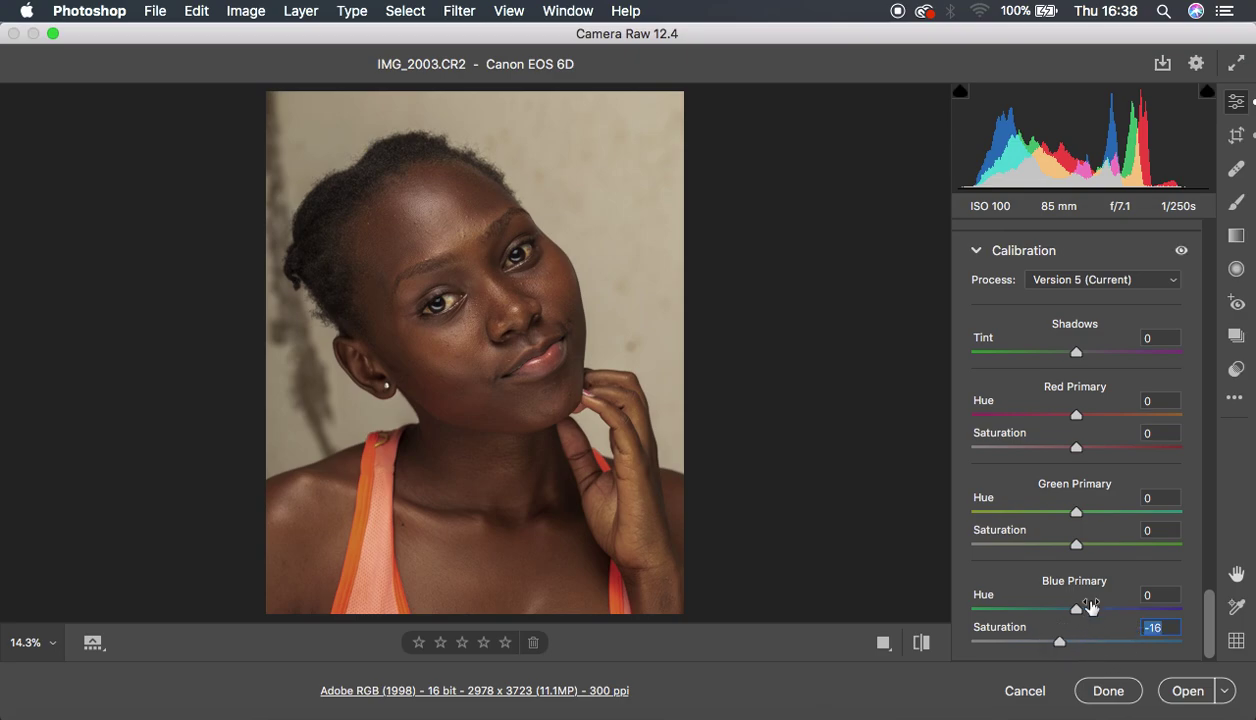
{"action": "left_click_drag", "start_coordinate": [1076, 546], "coordinate": [1069, 547]}
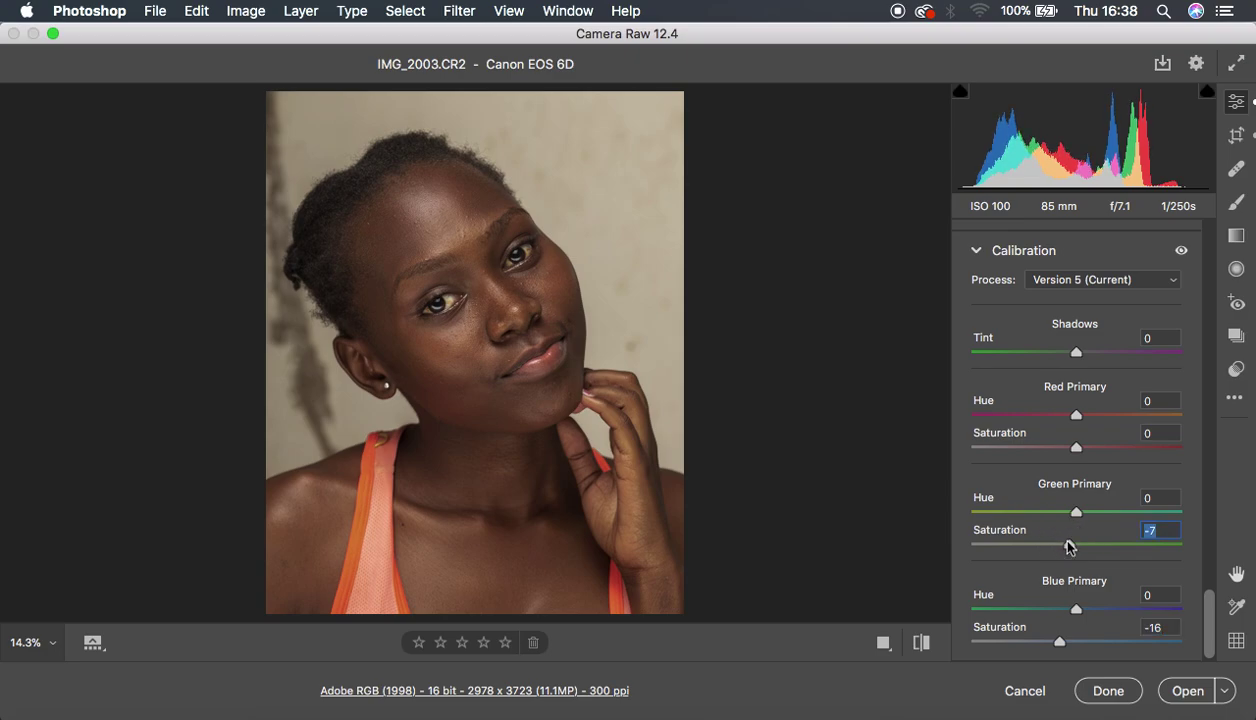
Set the Calibration Red Primary saturation to -2 and its hue to +7
{"action": "mouse_move", "coordinate": [1075, 447]}
{"action": "left_mouse_down"}
{"action": "mouse_move", "coordinate": [1054, 446]}
{"action": "mouse_move", "coordinate": [1076, 449]}
{"action": "left_mouse_up"}
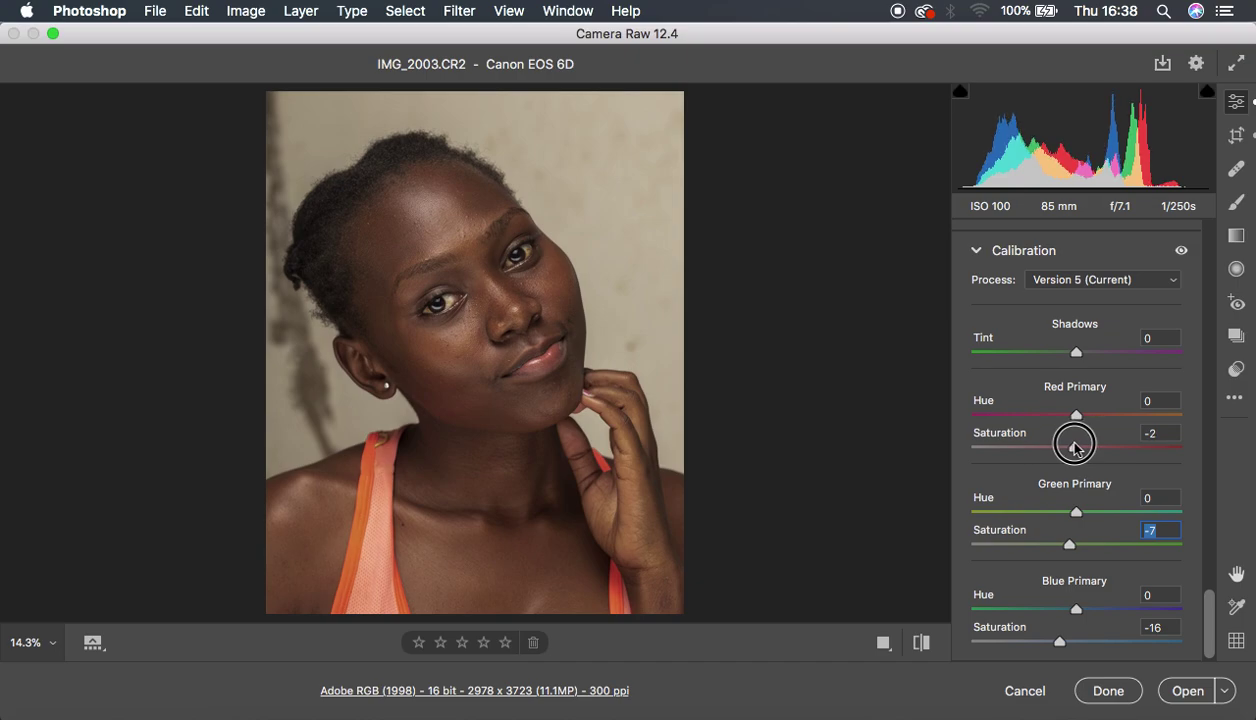
{"action": "left_click_drag", "start_coordinate": [1075, 447], "coordinate": [1075, 447]}
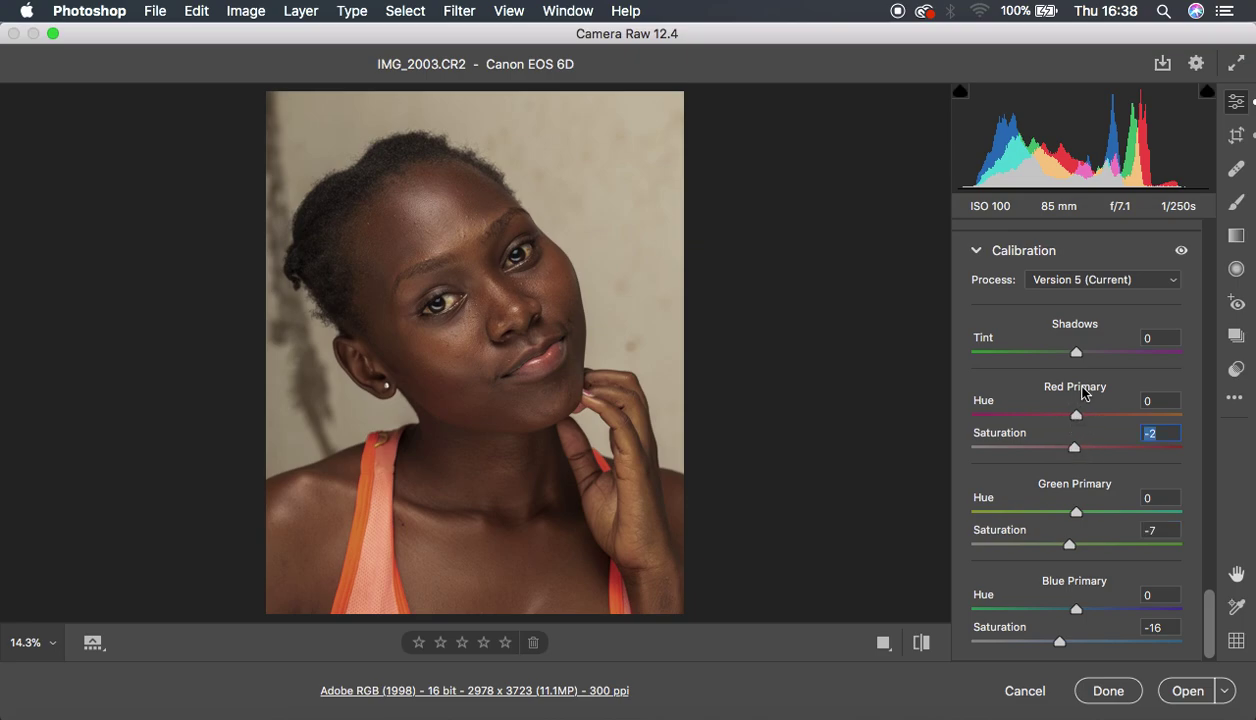
{"action": "left_click_drag", "start_coordinate": [1077, 417], "coordinate": [1082, 418]}
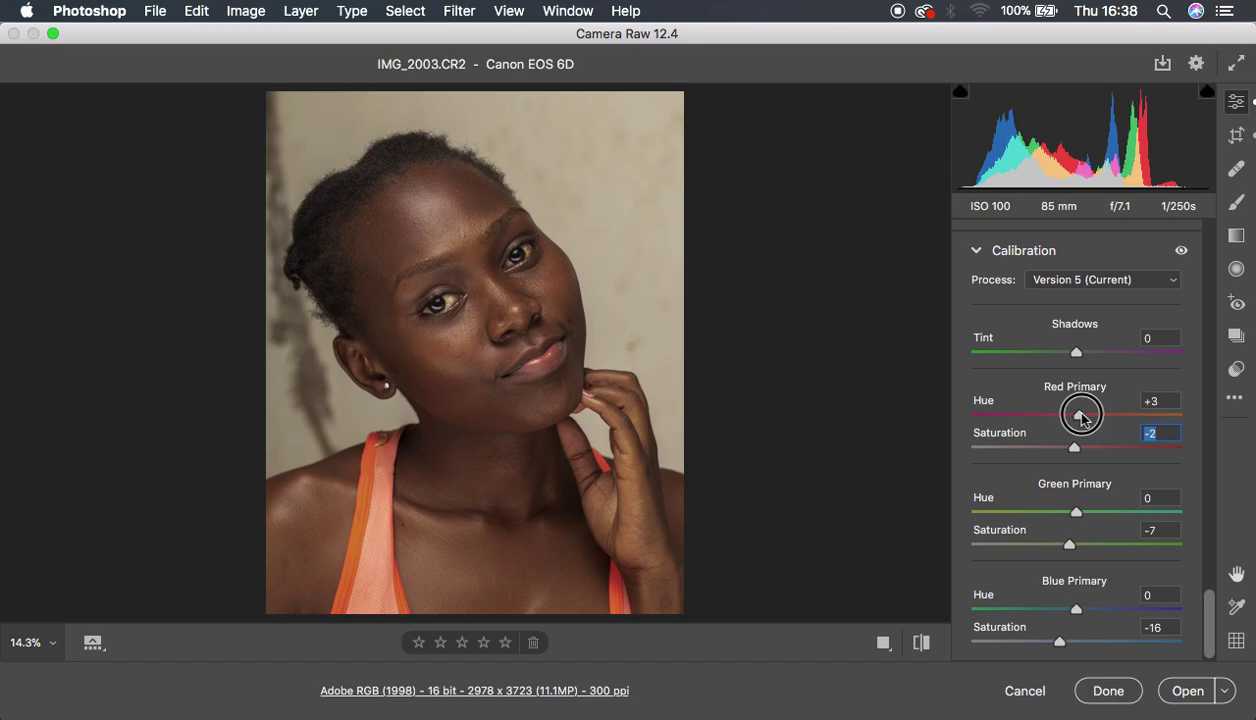
{"action": "left_click_drag", "start_coordinate": [1082, 418], "coordinate": [1087, 418]}
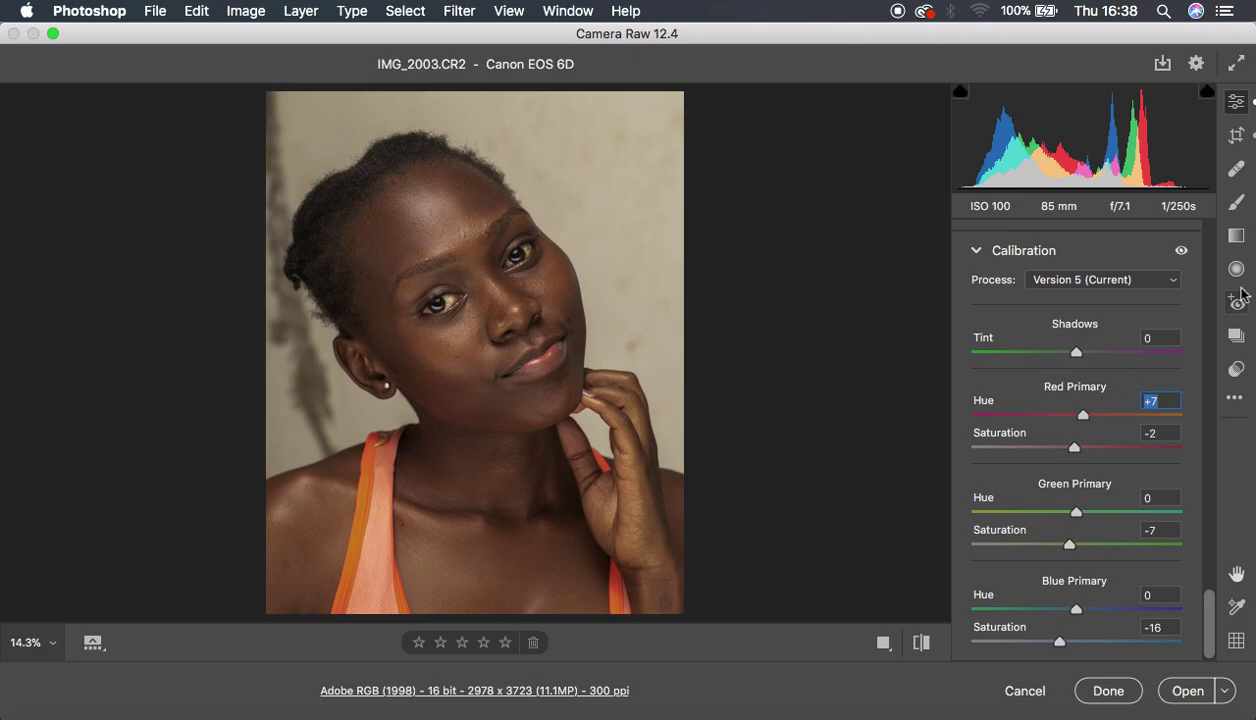
Compare the portrait with and without the Calibration adjustments, and against the default settings
{"action": "left_click", "coordinate": [1181, 250]}
{"action": "left_click", "coordinate": [1182, 252]}
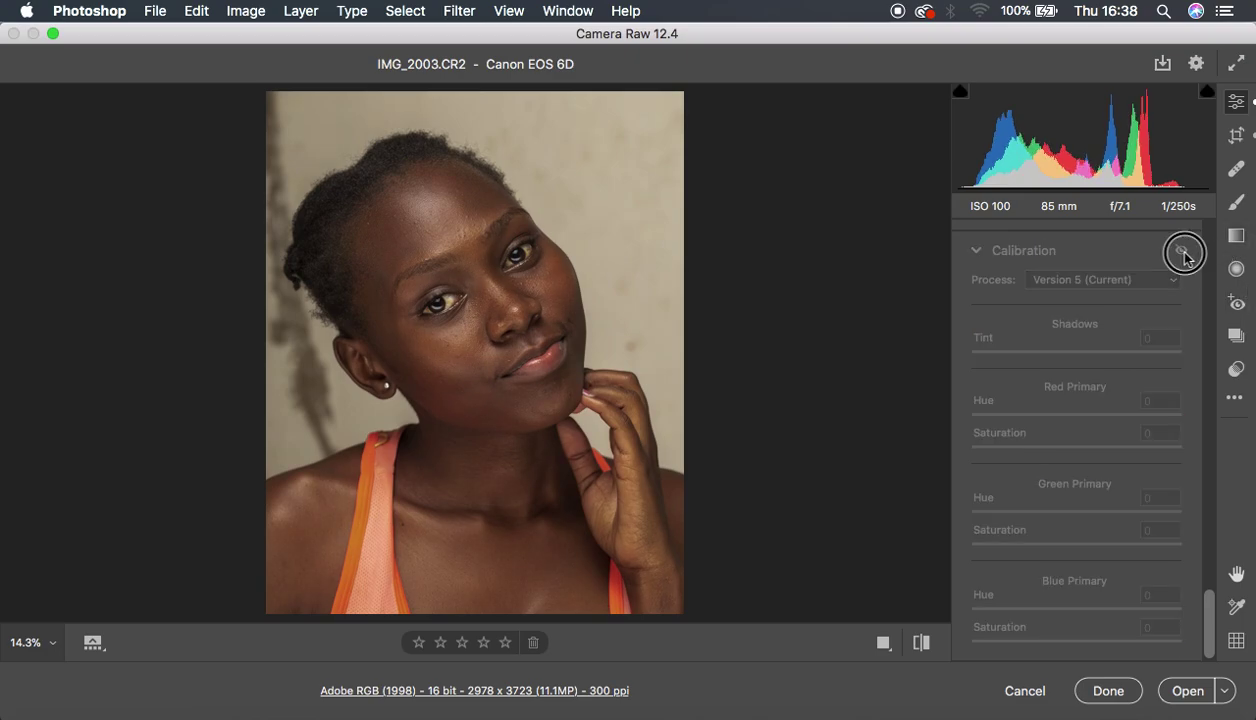
{"action": "left_click_drag", "start_coordinate": [1183, 253], "coordinate": [1183, 253]}
{"action": "left_click", "coordinate": [1182, 252]}
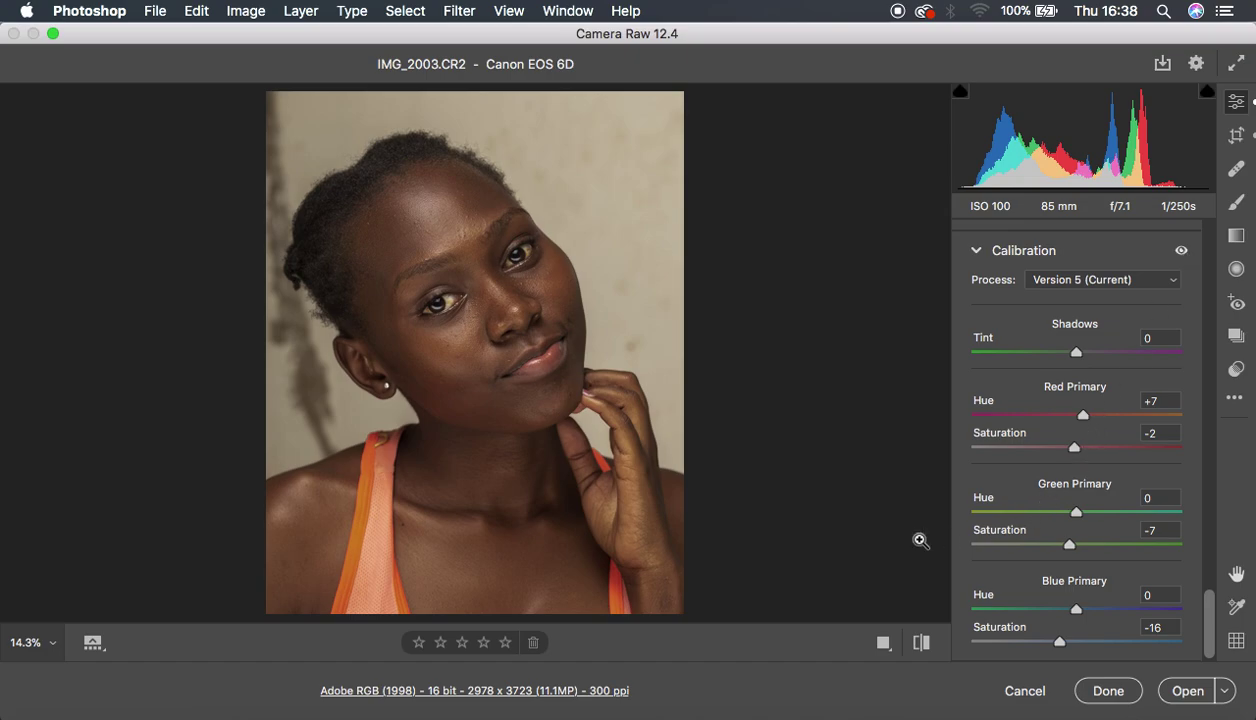
{"action": "left_click", "coordinate": [921, 643]}
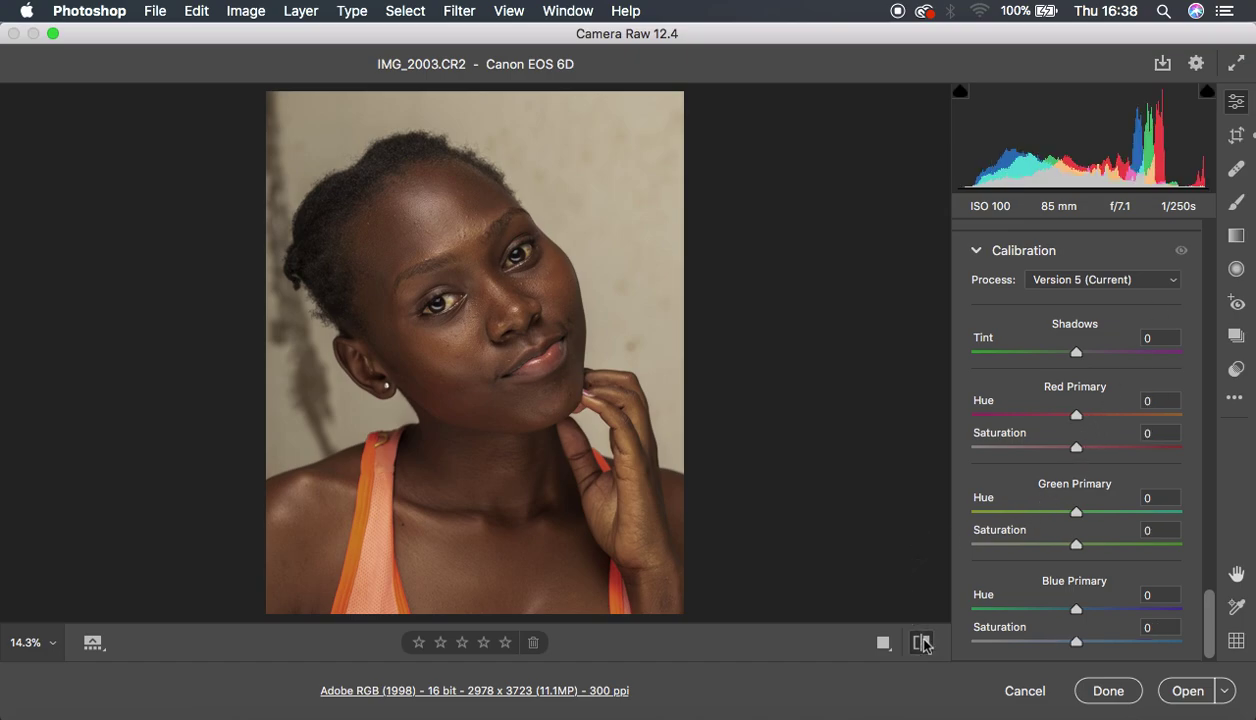
{"action": "left_click", "coordinate": [921, 643]}
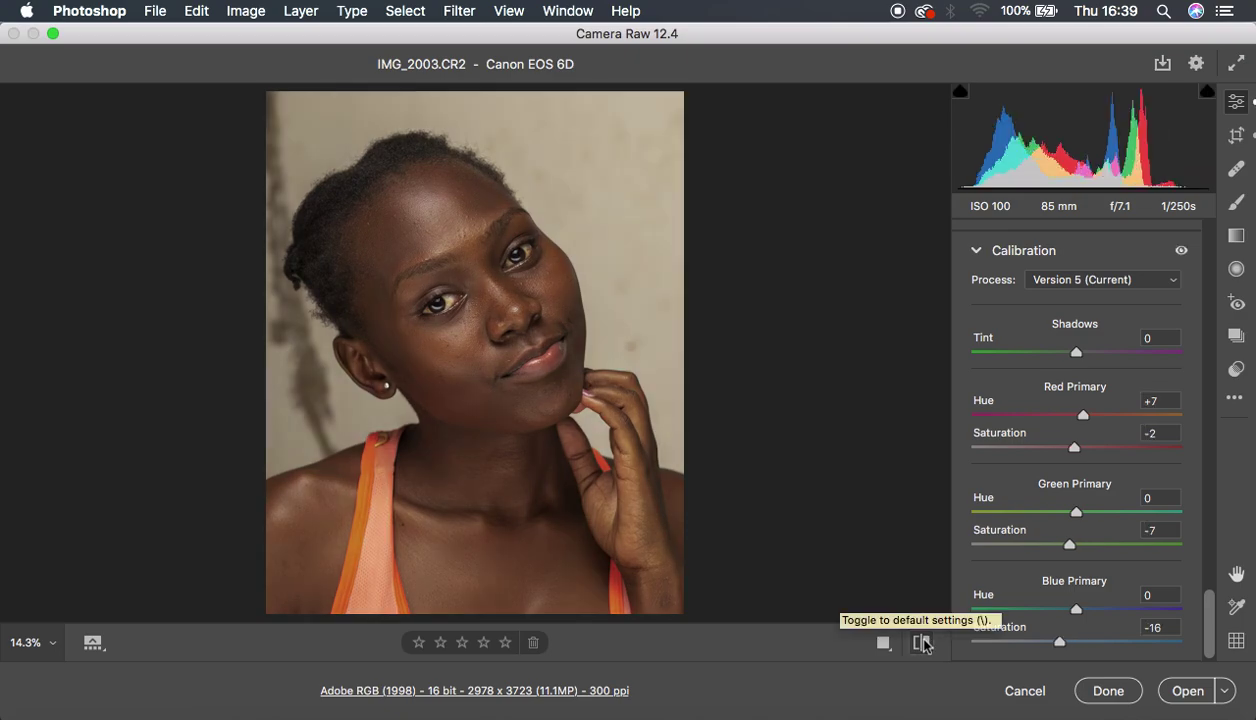
{"action": "left_click", "coordinate": [921, 643]}
{"action": "left_click", "coordinate": [921, 643]}
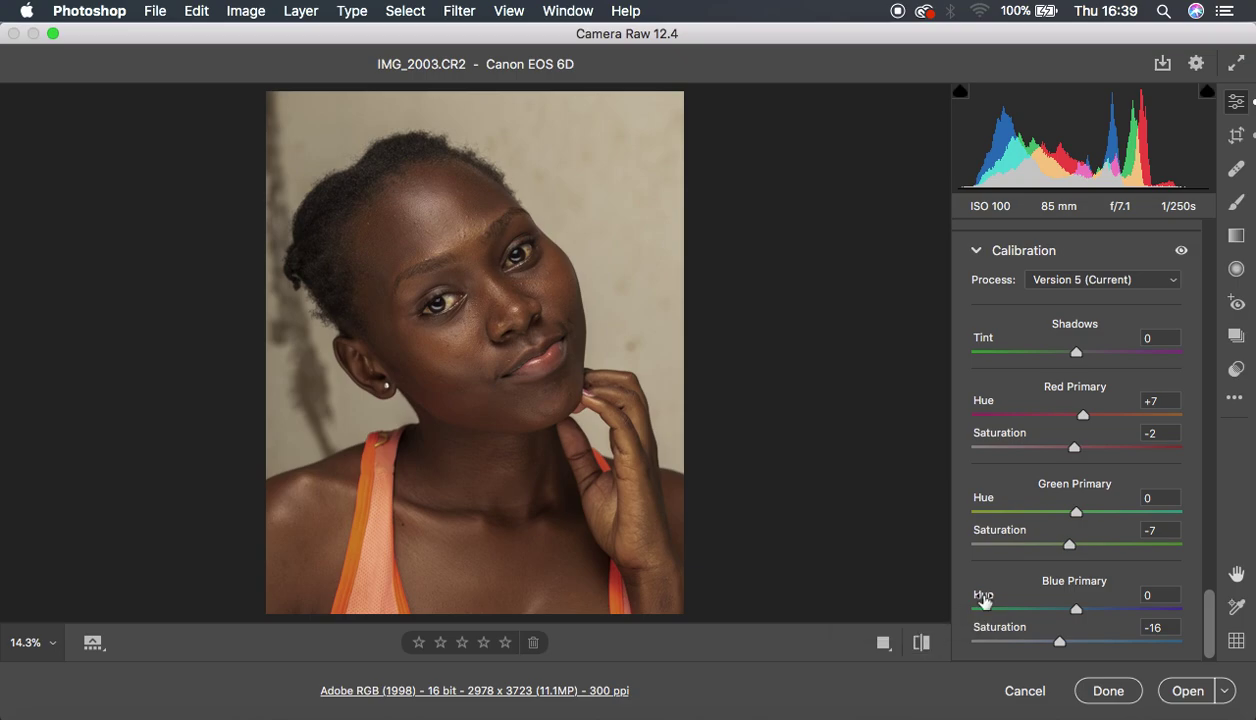
Set the HSL saturation of Yellows to -21 and of Greens to -100
{"action": "scroll", "coordinate": [1146, 401], "scroll_direction": "up", "scroll_amount": 6}
{"action": "scroll", "coordinate": [1146, 401], "scroll_direction": "up", "scroll_amount": 10}
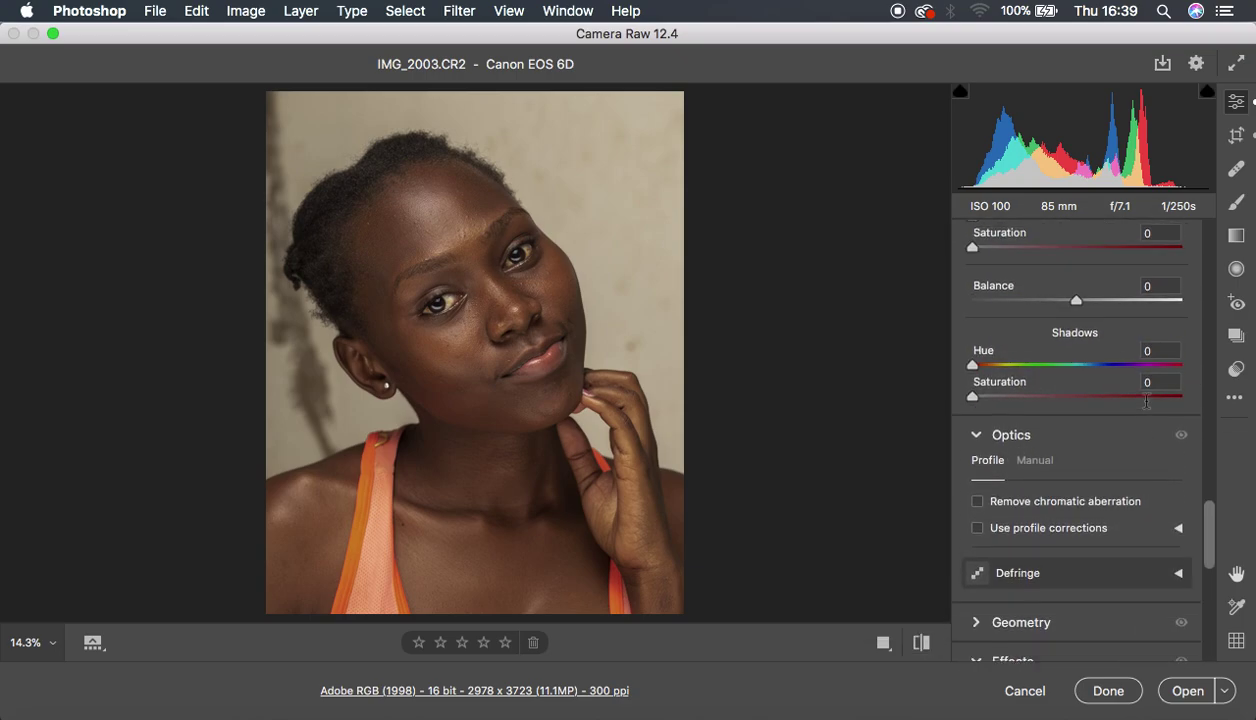
{"action": "scroll", "coordinate": [1146, 403], "scroll_direction": "up", "scroll_amount": 4}
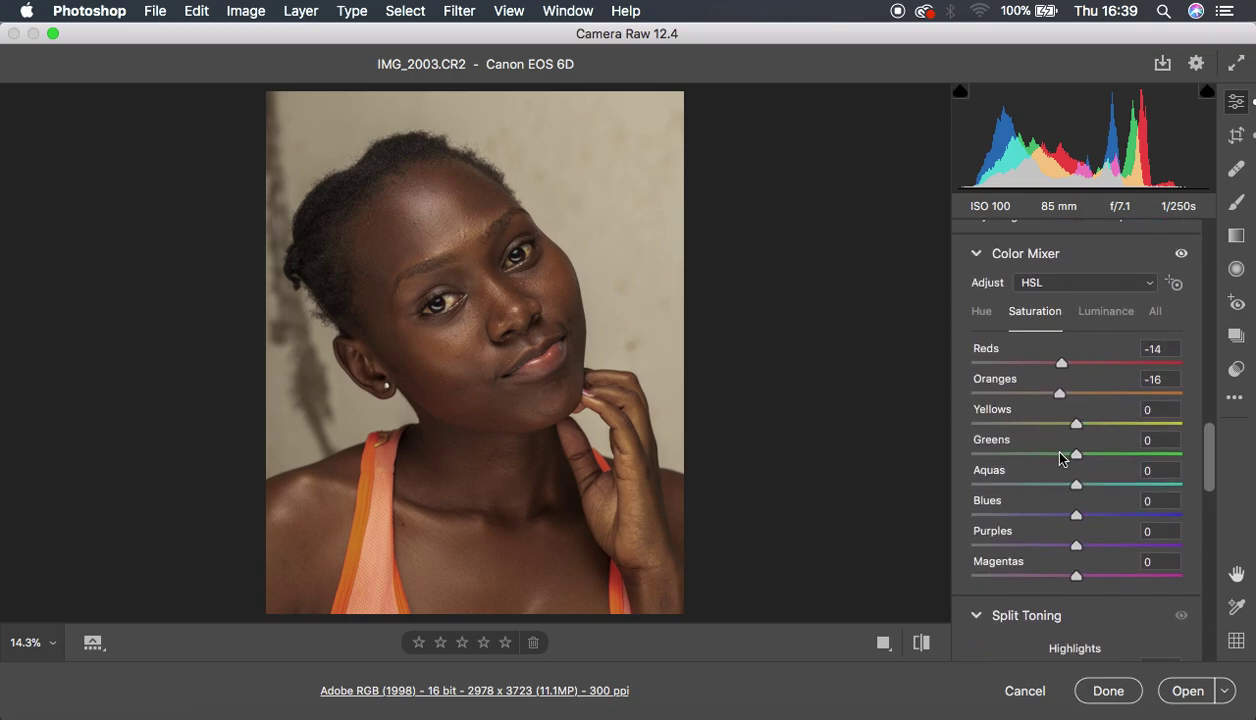
{"action": "left_click_drag", "start_coordinate": [1075, 428], "coordinate": [945, 458]}
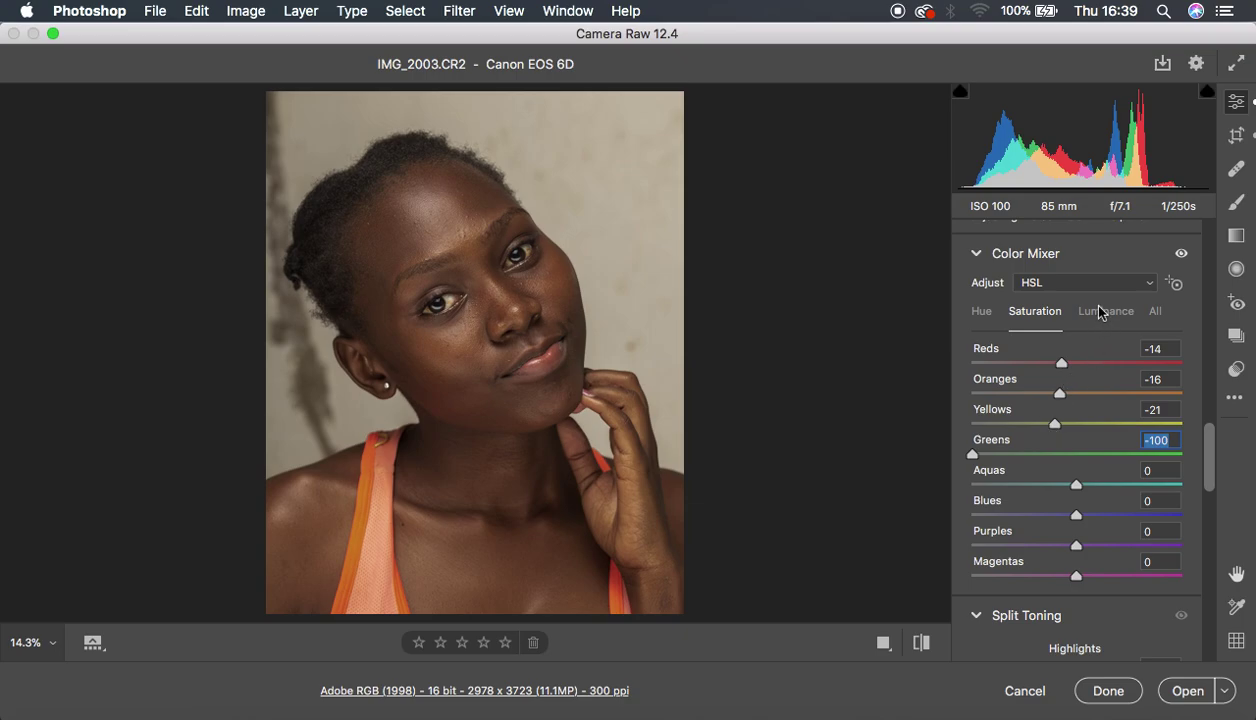
Set the HSL hue of Greens to +6
{"action": "left_click", "coordinate": [981, 312]}
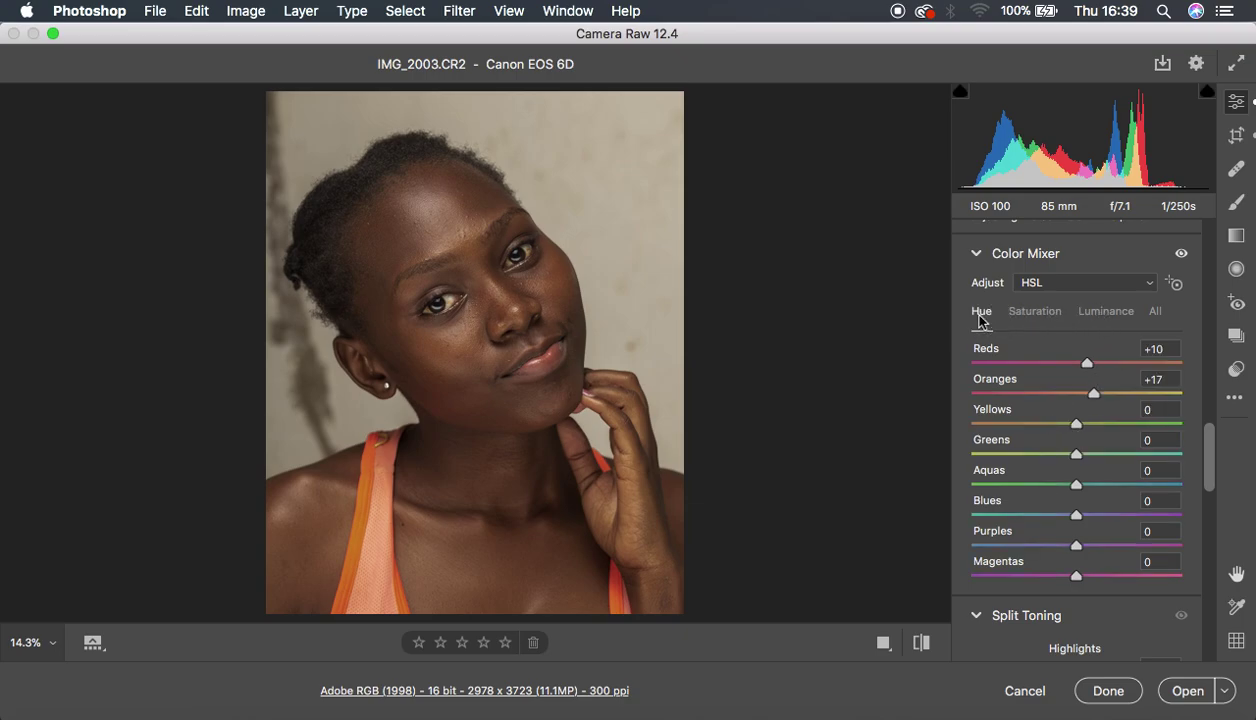
{"action": "left_click", "coordinate": [1076, 456]}
{"action": "left_click_drag", "start_coordinate": [1077, 457], "coordinate": [1085, 460]}
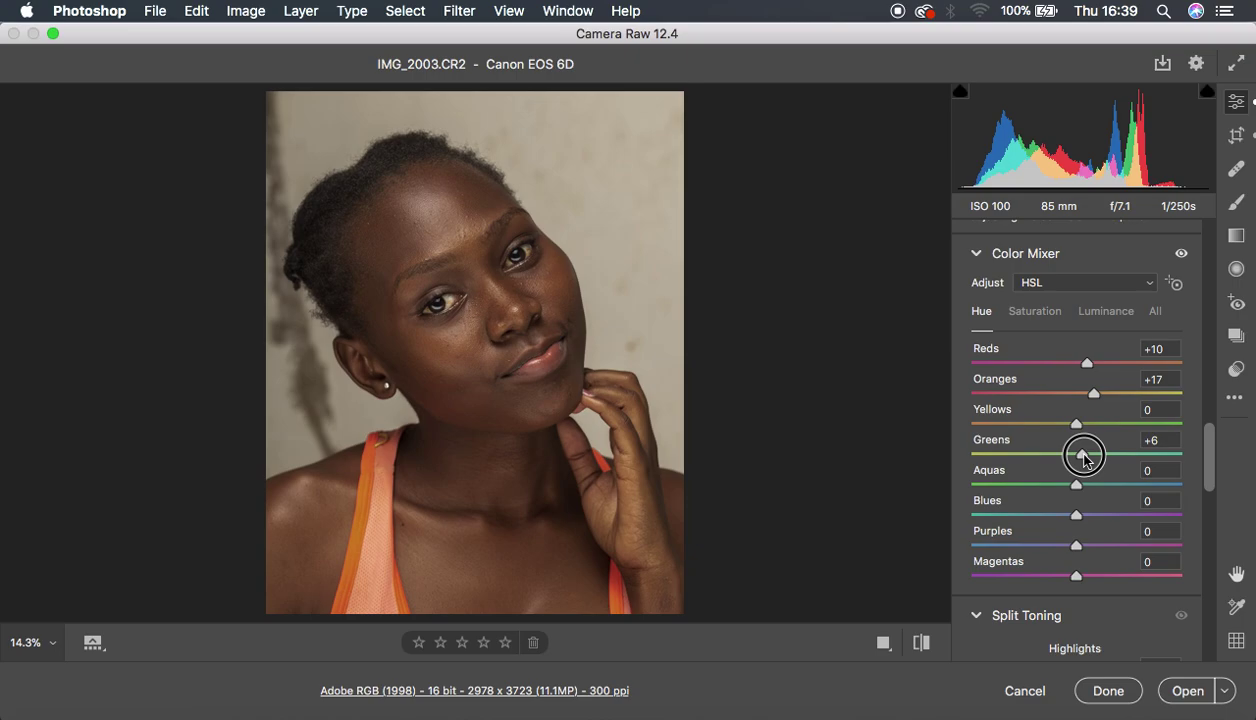
Lower the portrait's Vibrance to -14 in the Basic adjustments
{"action": "scroll", "coordinate": [1105, 349], "scroll_direction": "up", "scroll_amount": 10}
{"action": "scroll", "coordinate": [1105, 349], "scroll_direction": "up", "scroll_amount": 3}
{"action": "scroll", "coordinate": [1105, 349], "scroll_direction": "down", "scroll_amount": 5}
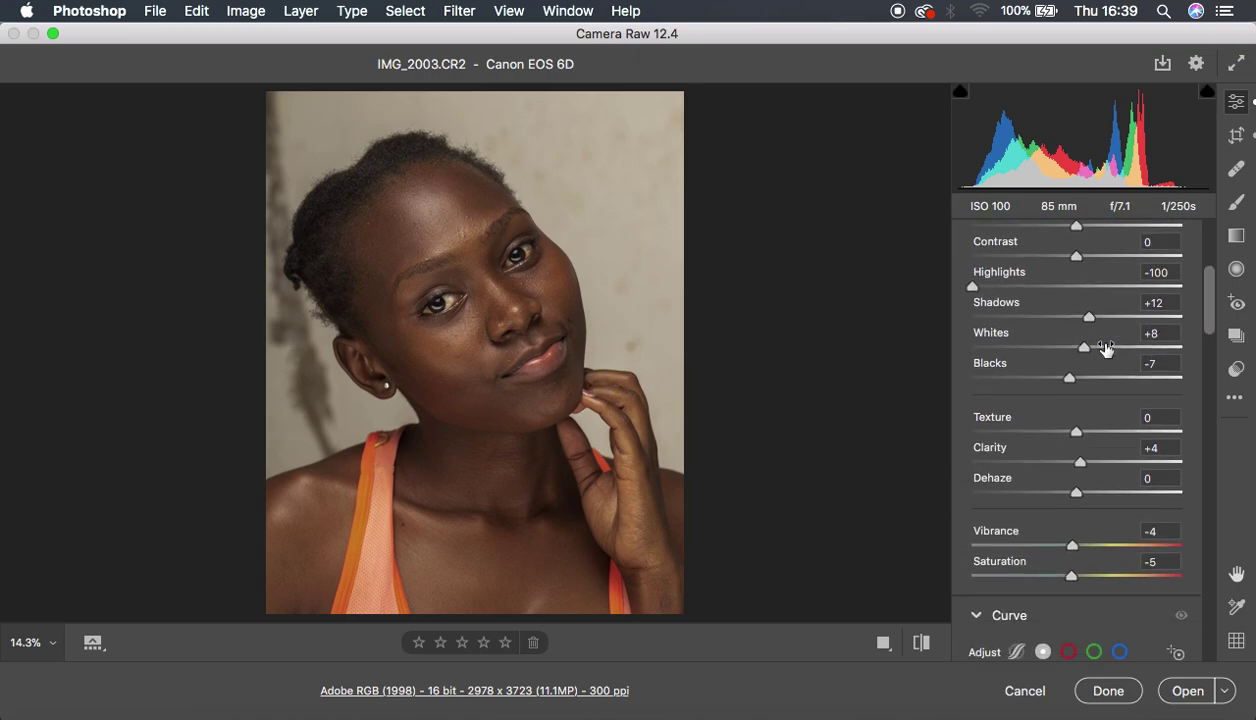
{"action": "left_click_drag", "start_coordinate": [1073, 548], "coordinate": [1062, 548]}
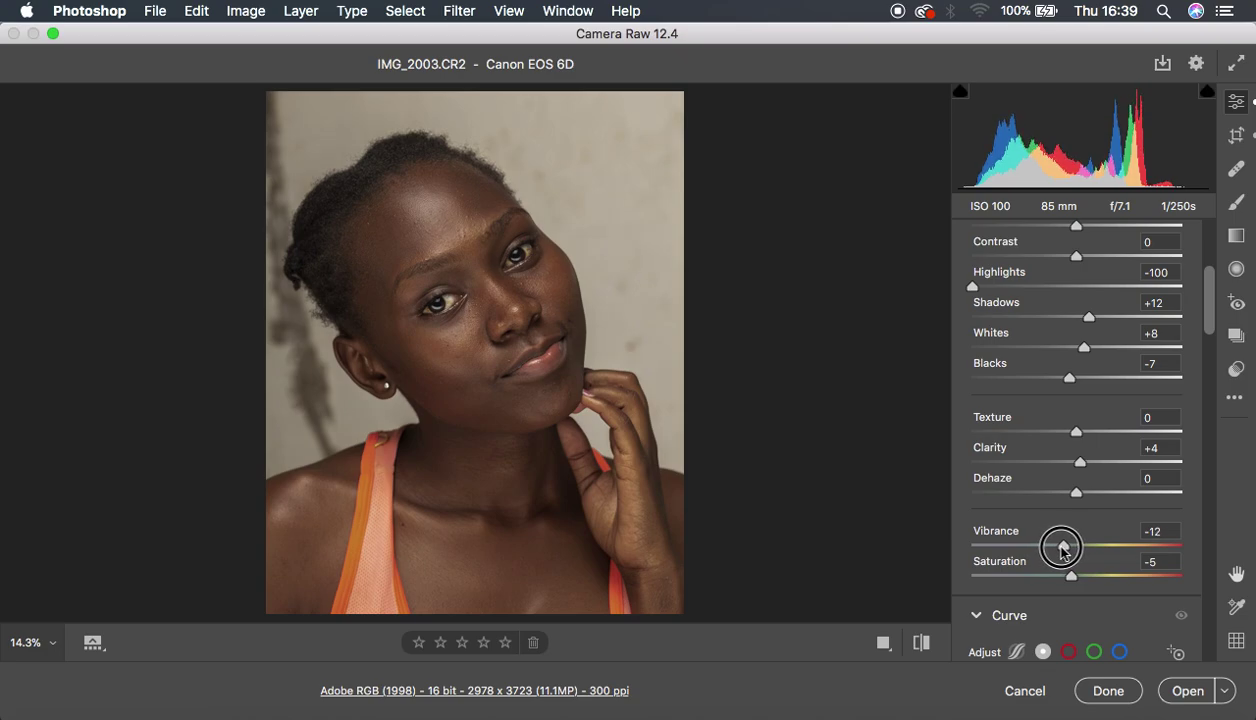
{"action": "left_click_drag", "start_coordinate": [1062, 546], "coordinate": [1057, 549]}
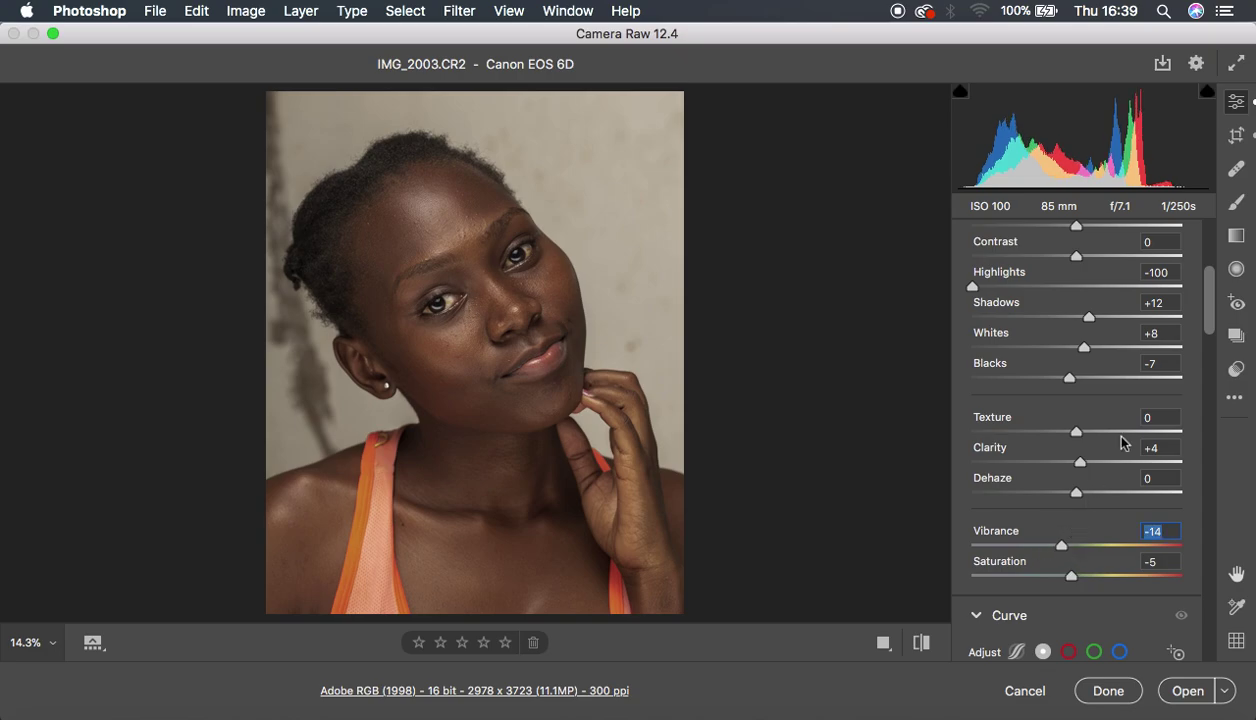
Raise the Contrast to +18 in the Basic adjustments and compare the portrait against the default settings
{"action": "scroll", "coordinate": [1123, 443], "scroll_direction": "up", "scroll_amount": 3}
{"action": "scroll", "coordinate": [1123, 443], "scroll_direction": "up", "scroll_amount": 2}
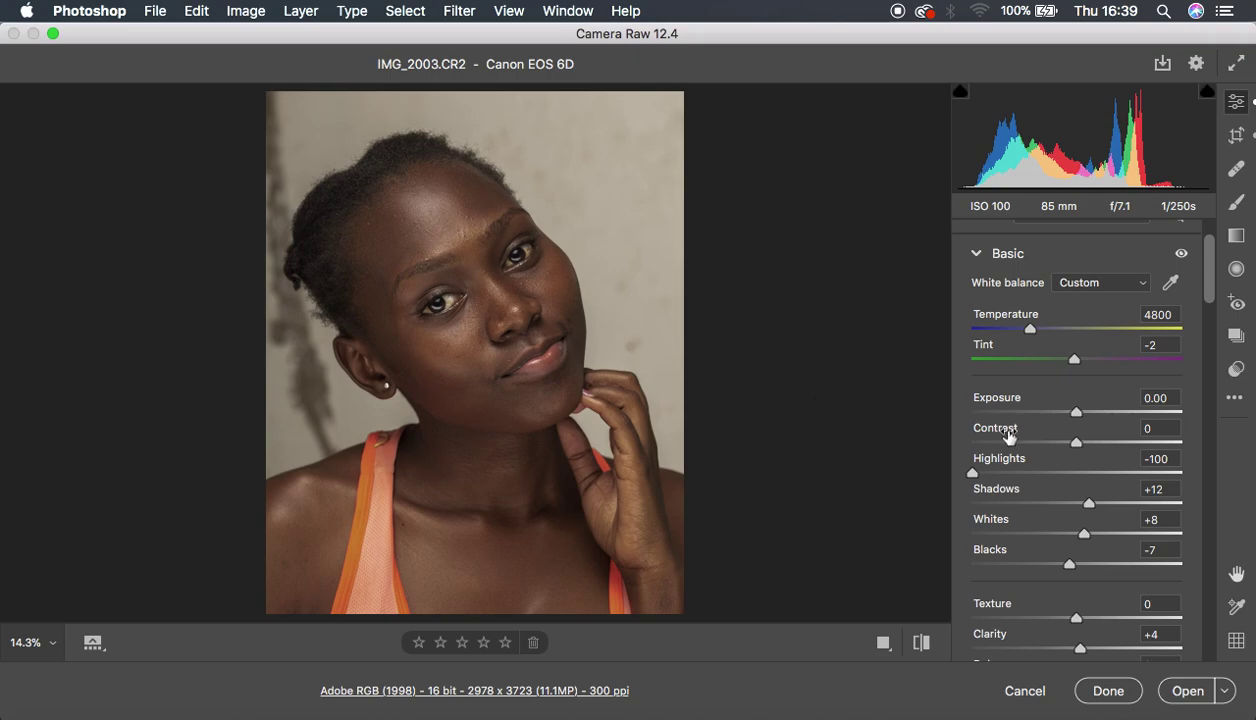
{"action": "left_click_drag", "start_coordinate": [1078, 446], "coordinate": [1096, 449]}
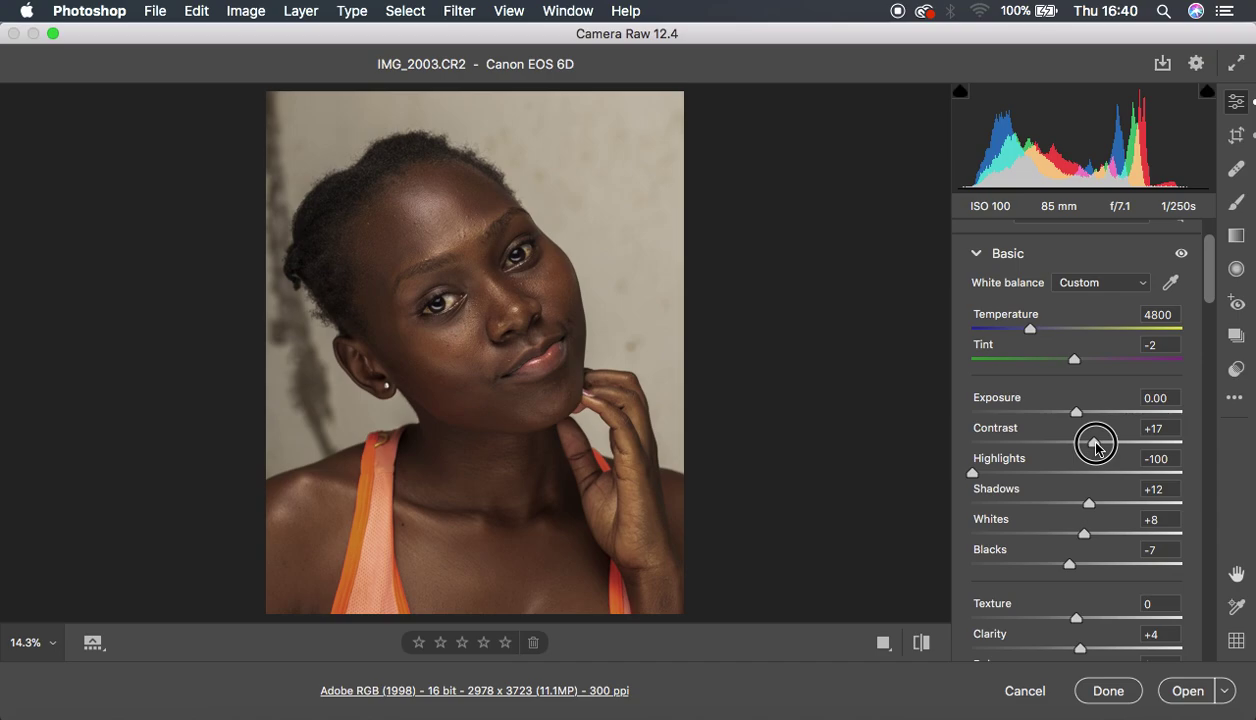
{"action": "left_click_drag", "start_coordinate": [1096, 449], "coordinate": [1095, 449]}
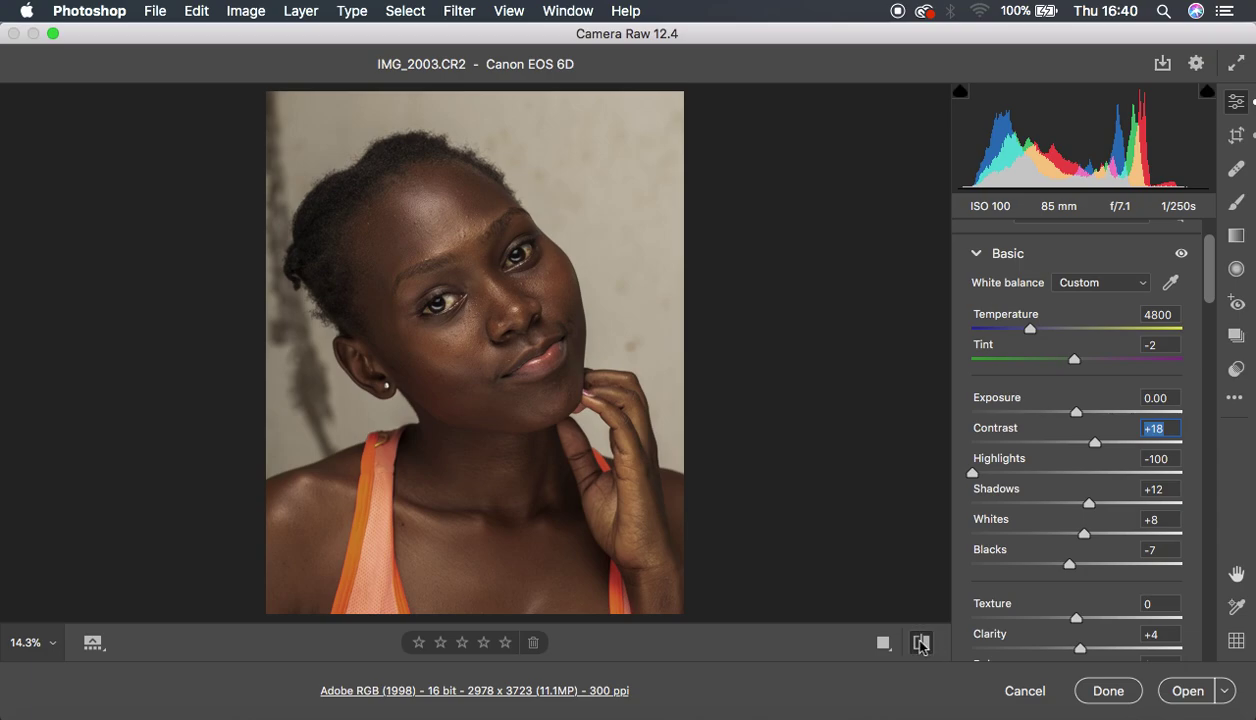
{"action": "left_click", "coordinate": [921, 643]}
{"action": "left_click", "coordinate": [921, 643]}
{"action": "left_click", "coordinate": [921, 643]}
{"action": "left_click", "coordinate": [921, 643]}
Set the white balance Tint to +3 and compare the portrait before and after the edits
{"action": "left_click_drag", "start_coordinate": [1075, 364], "coordinate": [1078, 362]}
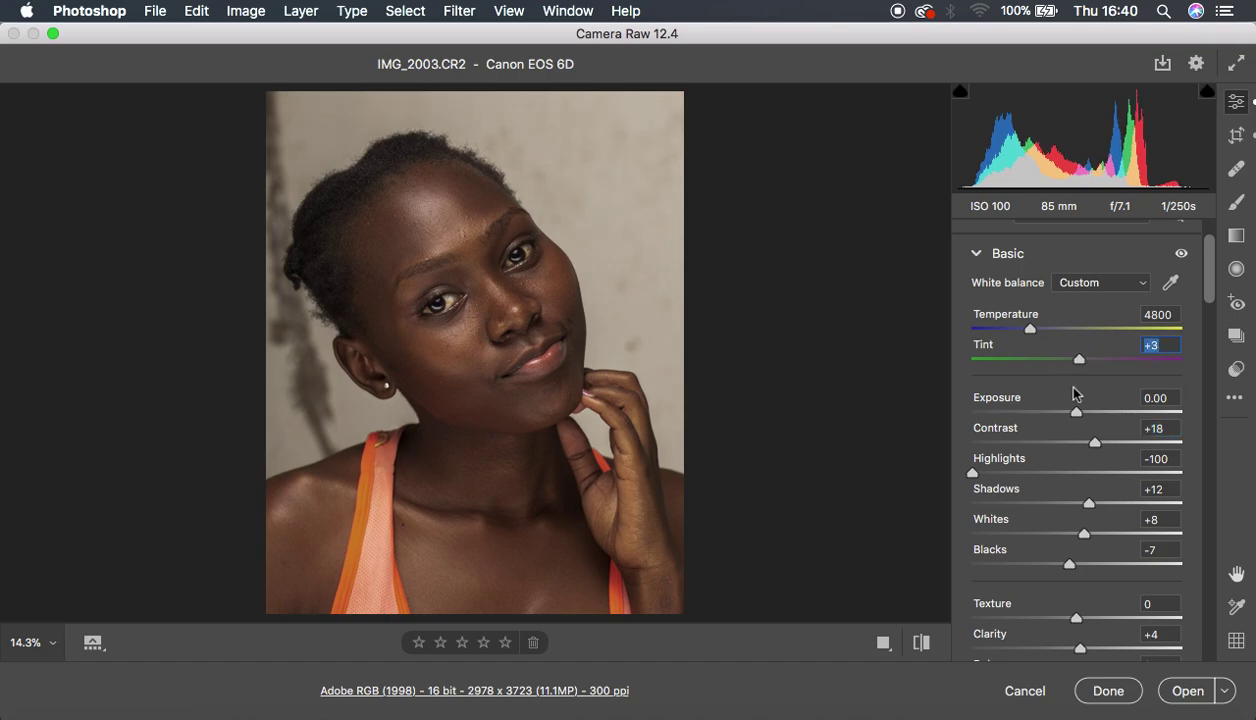
{"action": "left_click", "coordinate": [924, 645]}
{"action": "left_click", "coordinate": [925, 646]}
{"action": "left_click", "coordinate": [924, 645]}
{"action": "left_click", "coordinate": [924, 645]}
Open the graded portrait in the main Photoshop workspace and inspect the skin closely, ending at 16.67% magnification
{"action": "left_click", "coordinate": [1186, 691]}
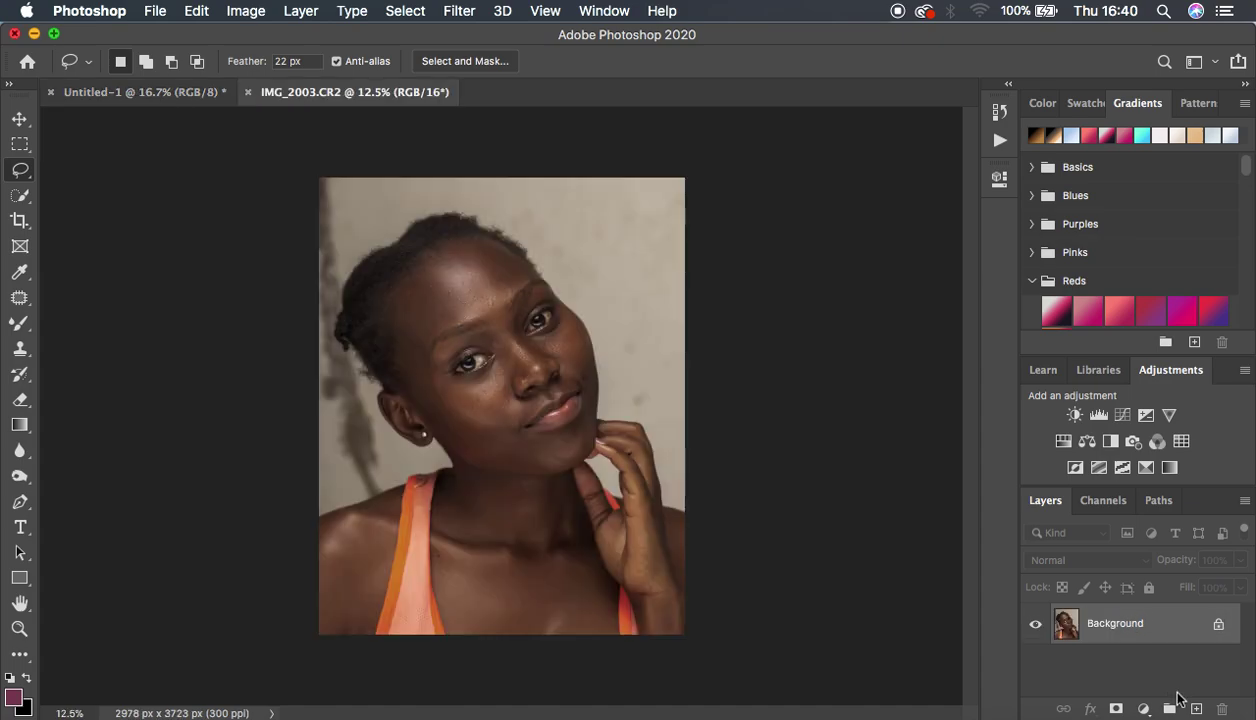
{"action": "key", "text": "super+plus"}
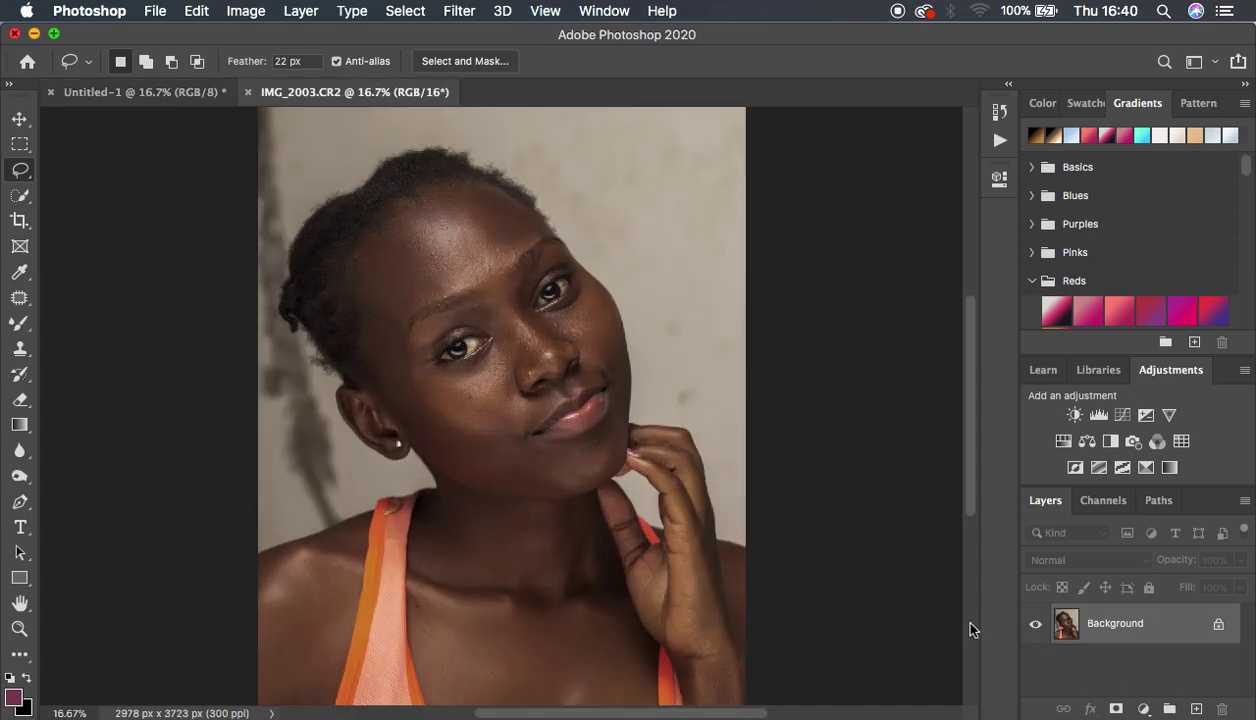
{"action": "key", "text": "super+plus"}
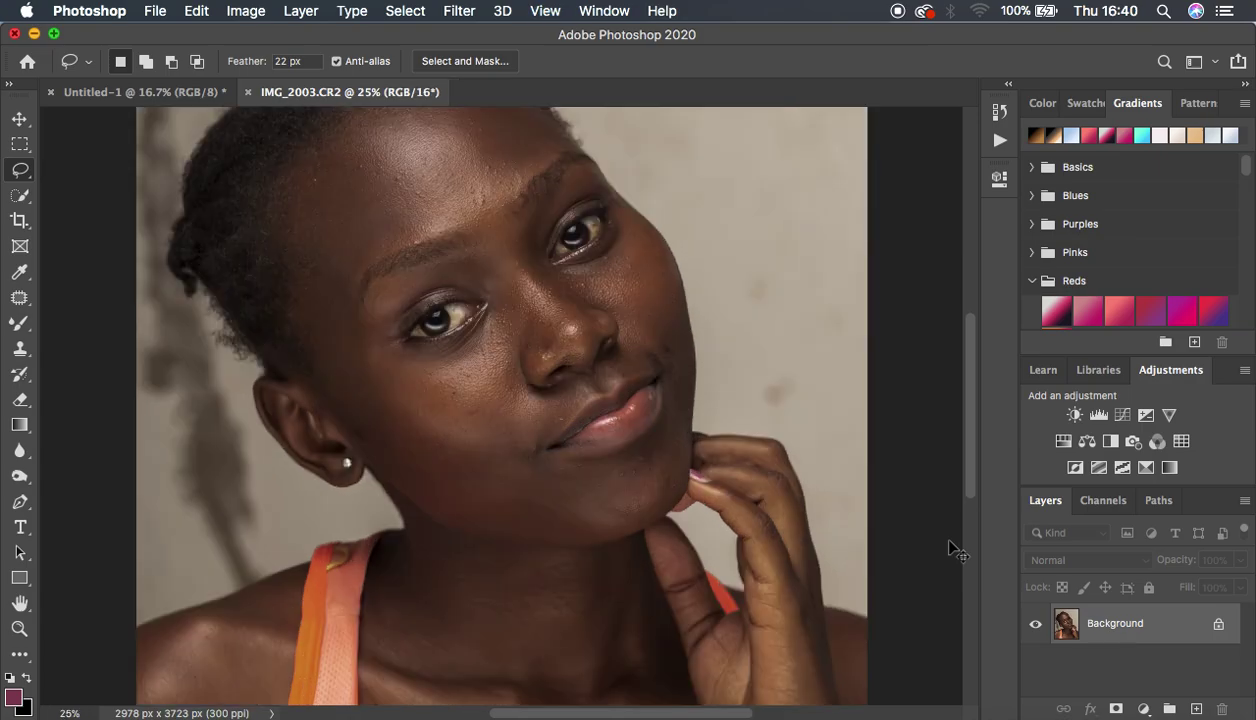
{"action": "key", "text": "super+minus"}
{"action": "key", "text": "super+minus"}
{"action": "key", "text": "super+plus"}
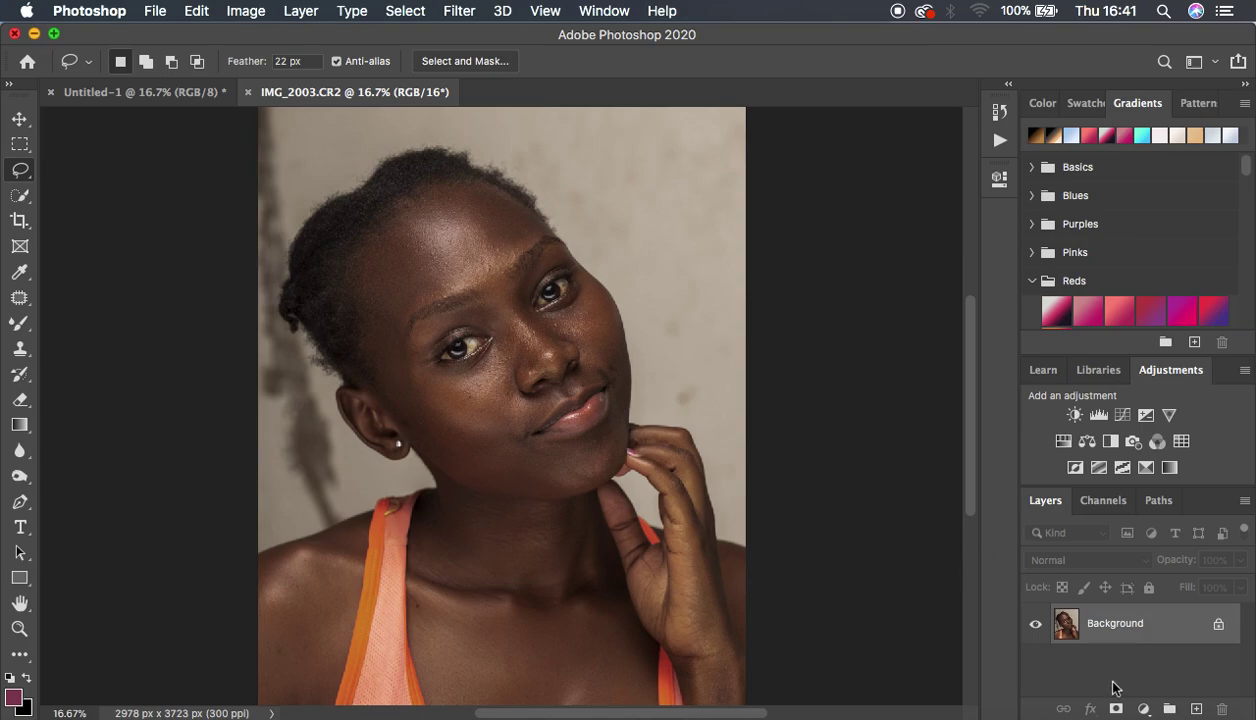
Add a Selective Color adjustment layer above the portrait and set Yellow to -4% for the Reds
{"action": "left_click", "coordinate": [1144, 708]}
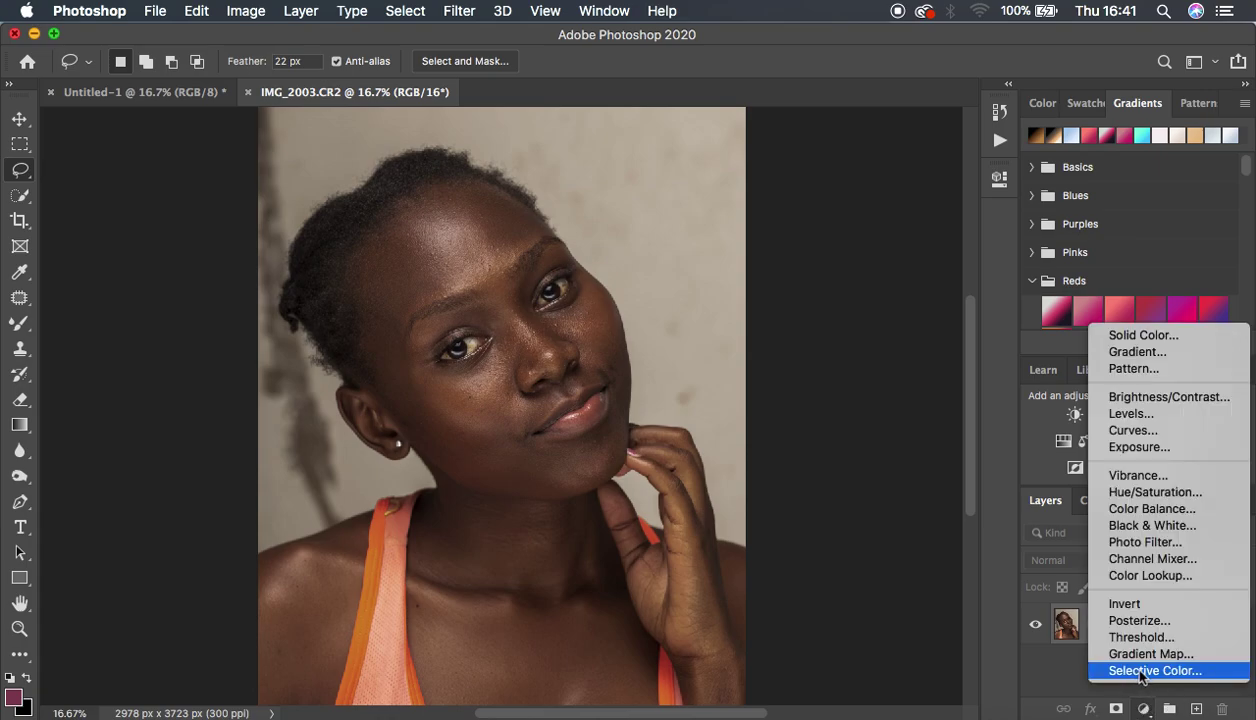
{"action": "left_click", "coordinate": [1141, 672]}
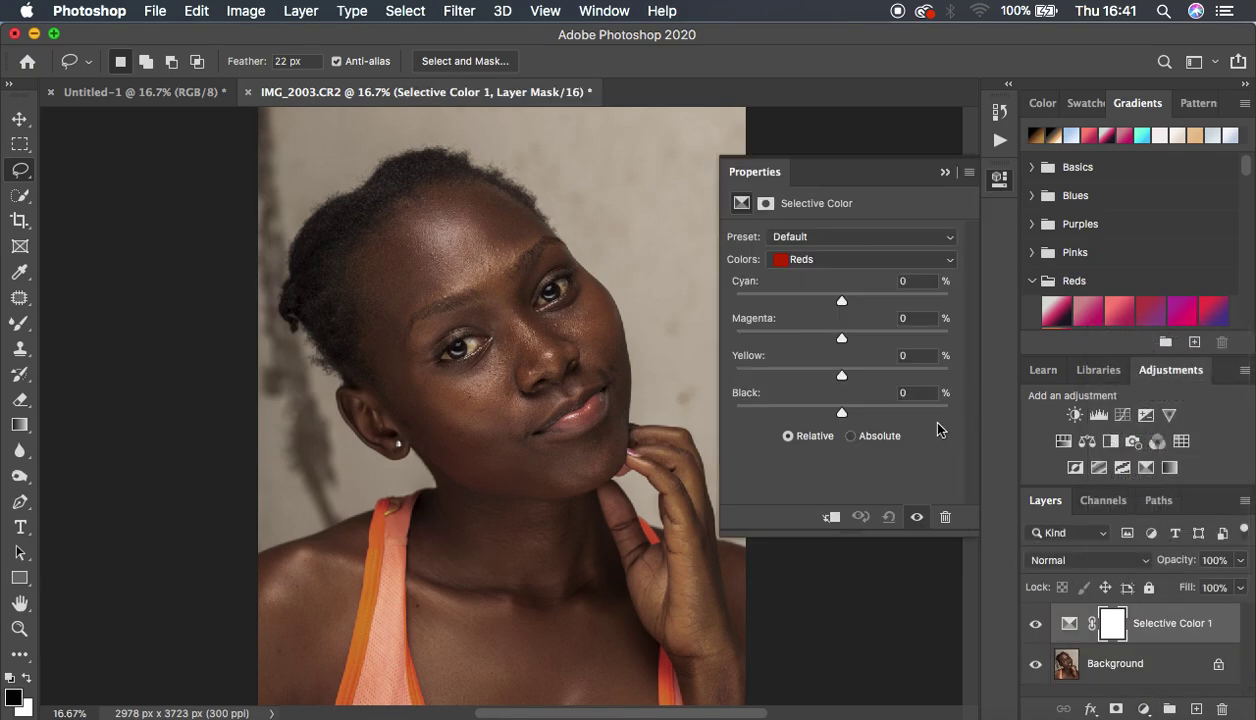
{"action": "left_click", "coordinate": [827, 263]}
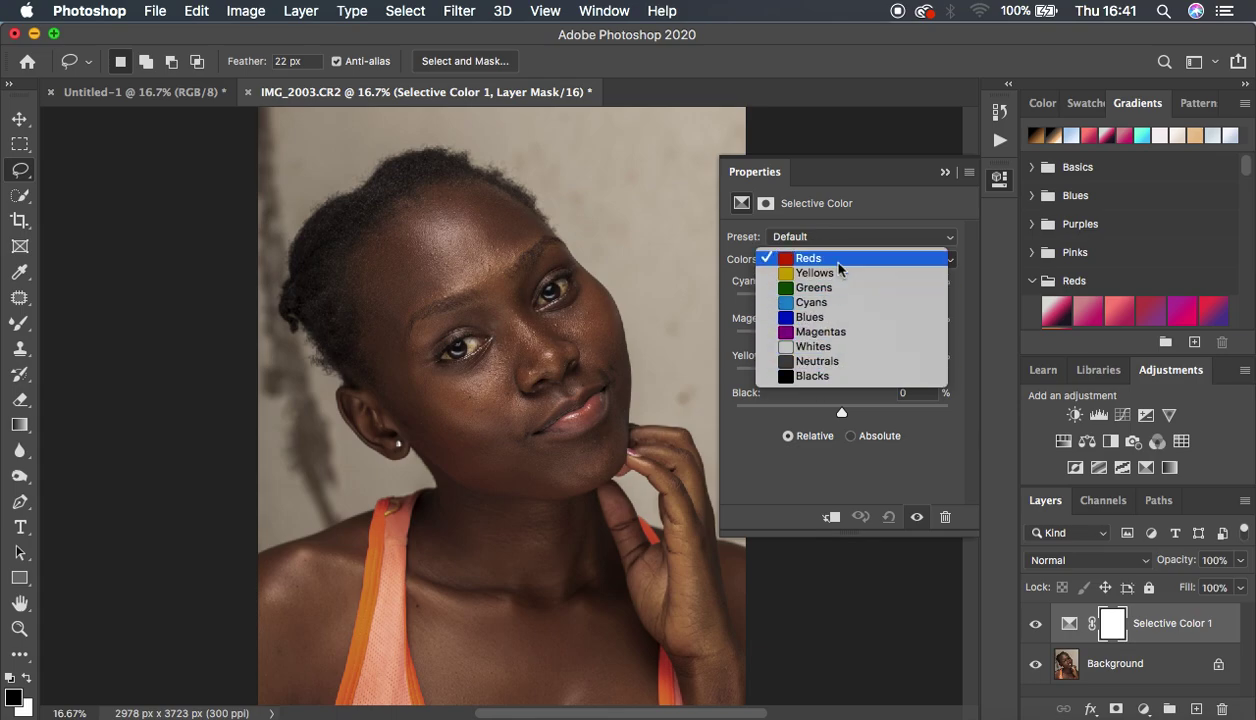
{"action": "left_click", "coordinate": [873, 192]}
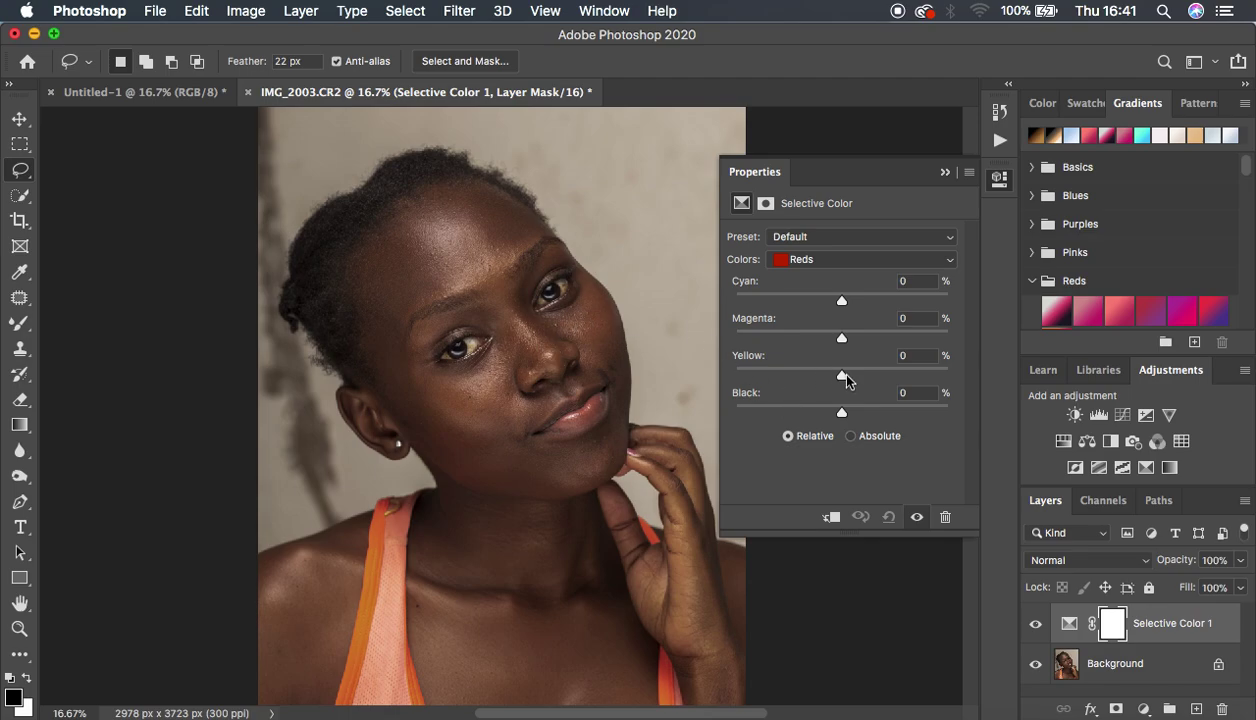
{"action": "left_click_drag", "start_coordinate": [841, 376], "coordinate": [838, 378]}
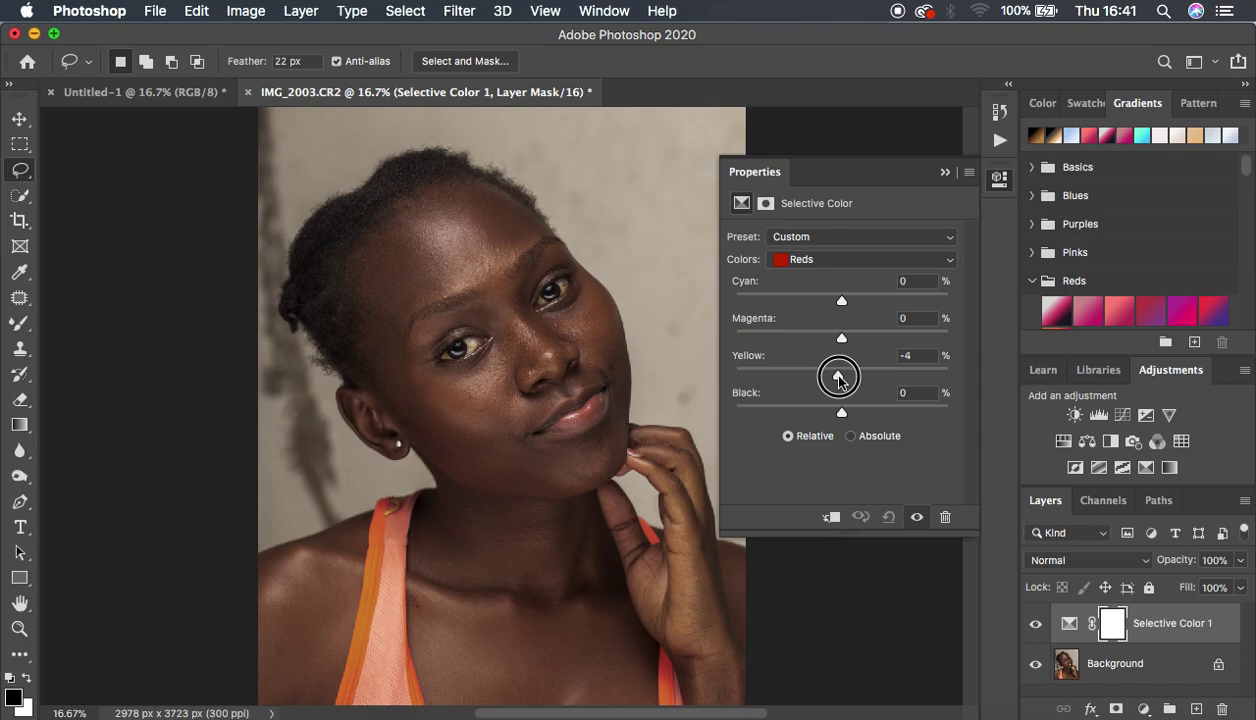
Set Magenta to +2% for the Yellows in the Selective Color adjustment and check the skin at different magnifications
{"action": "left_click", "coordinate": [824, 260]}
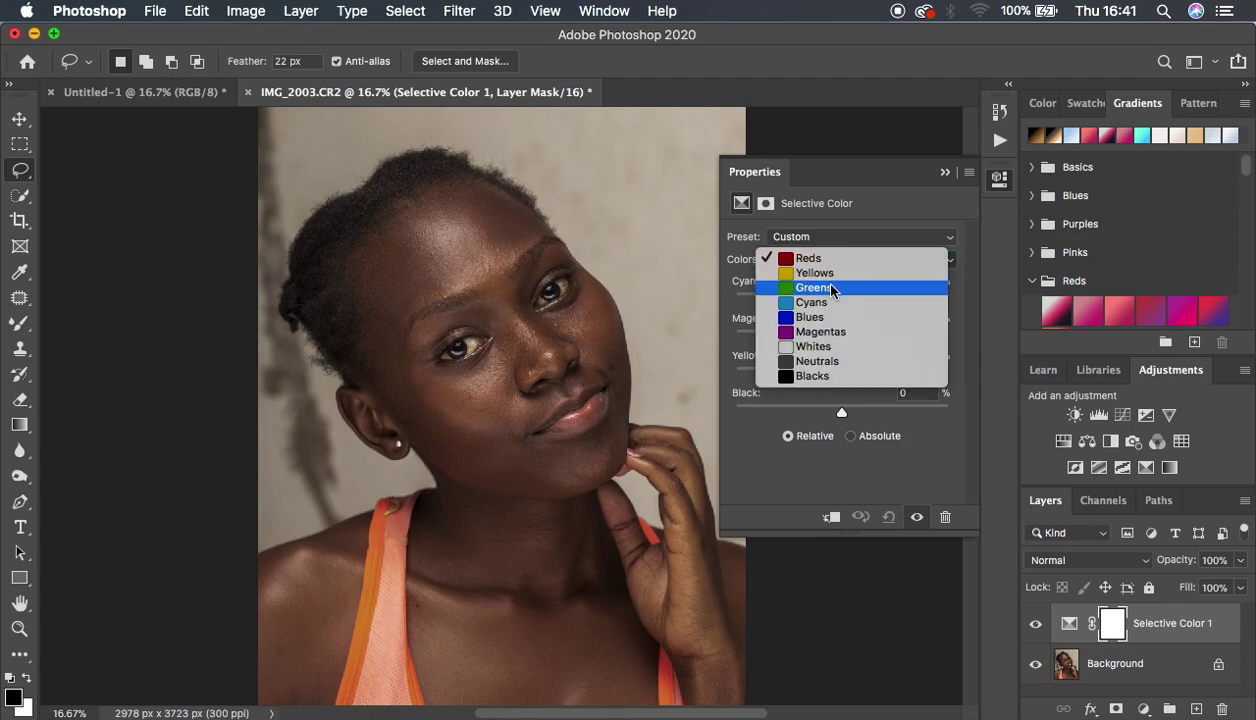
{"action": "left_click", "coordinate": [818, 273]}
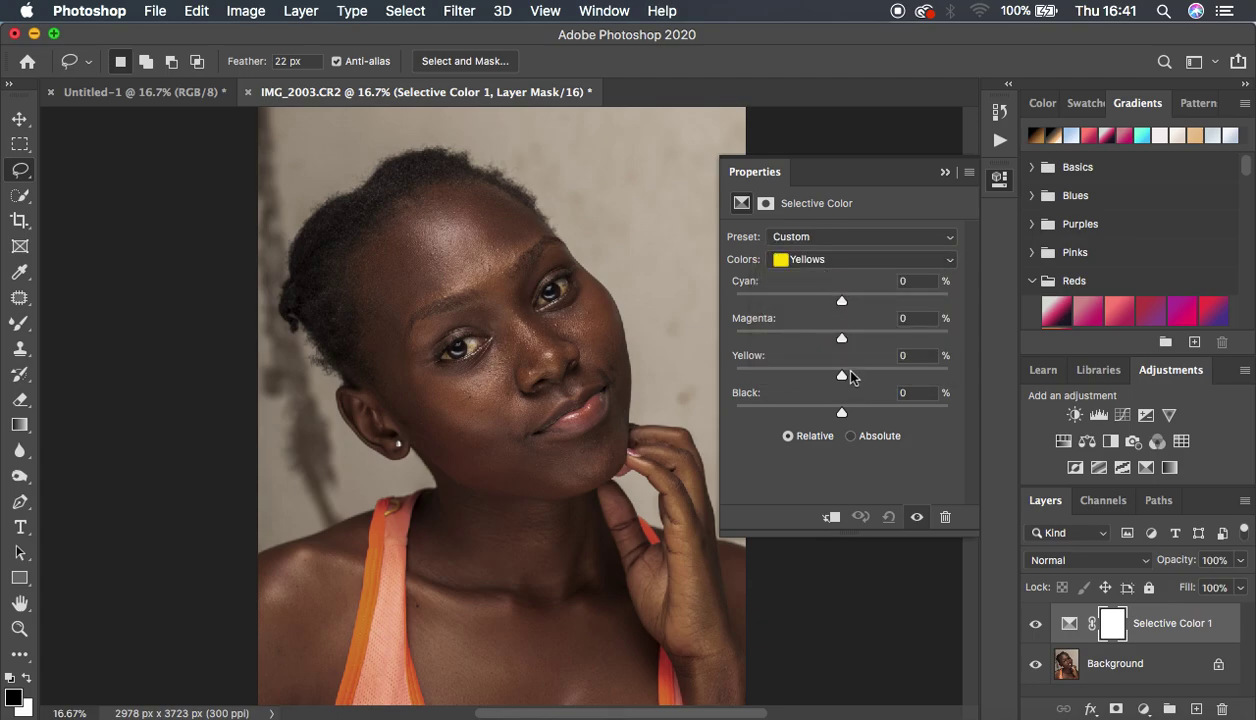
{"action": "mouse_move", "coordinate": [841, 338]}
{"action": "left_mouse_down"}
{"action": "mouse_move", "coordinate": [879, 341]}
{"action": "mouse_move", "coordinate": [740, 339]}
{"action": "mouse_move", "coordinate": [841, 340]}
{"action": "left_mouse_up"}
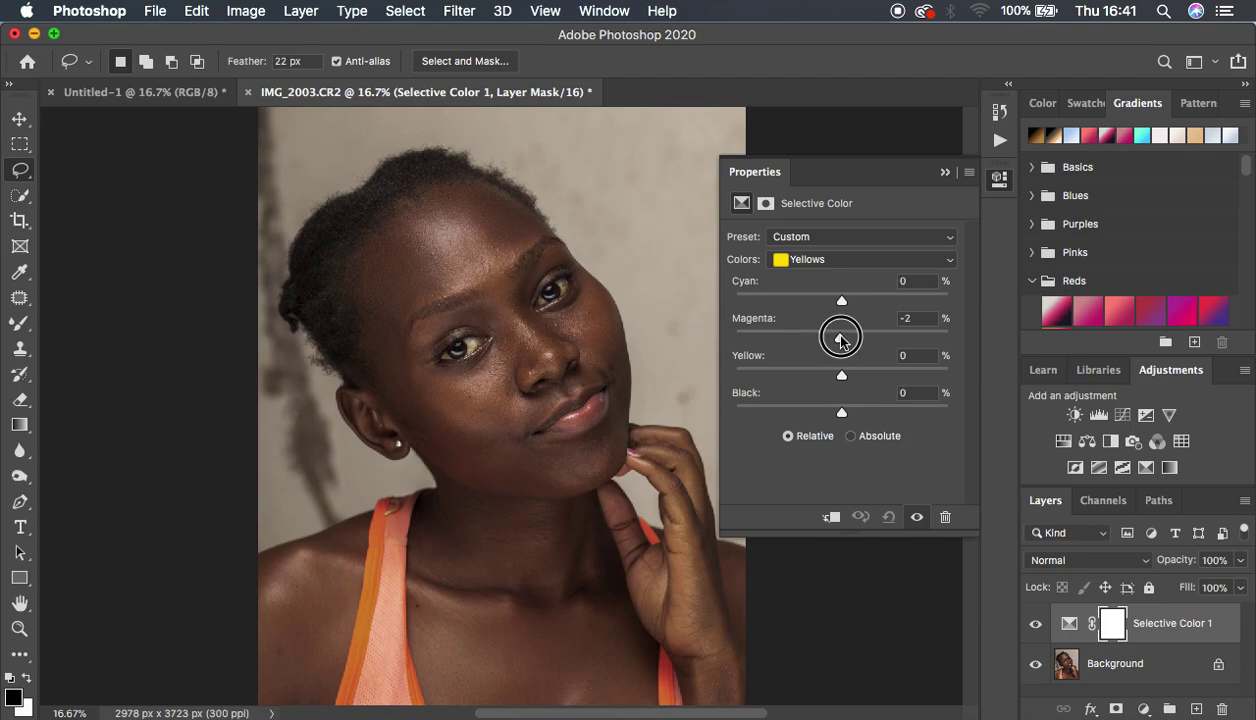
{"action": "left_click_drag", "start_coordinate": [841, 340], "coordinate": [845, 341]}
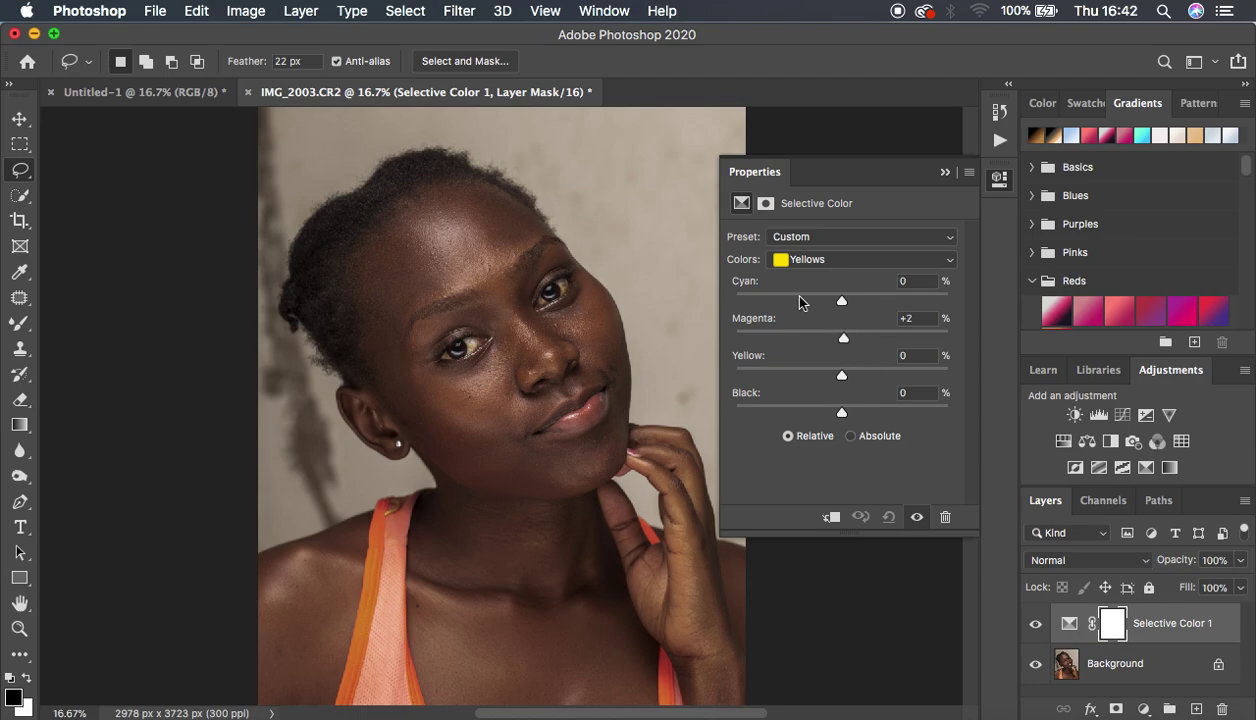
{"action": "key", "text": "super+minus"}
{"action": "key", "text": "super+minus"}
{"action": "key", "text": "super+equal"}
{"action": "key", "text": "super+equal"}
{"action": "key", "text": "super+equal"}
{"action": "key", "text": "super+minus"}
Set Black to +2% for the Blacks in the Selective Color adjustment
{"action": "left_click", "coordinate": [806, 260]}
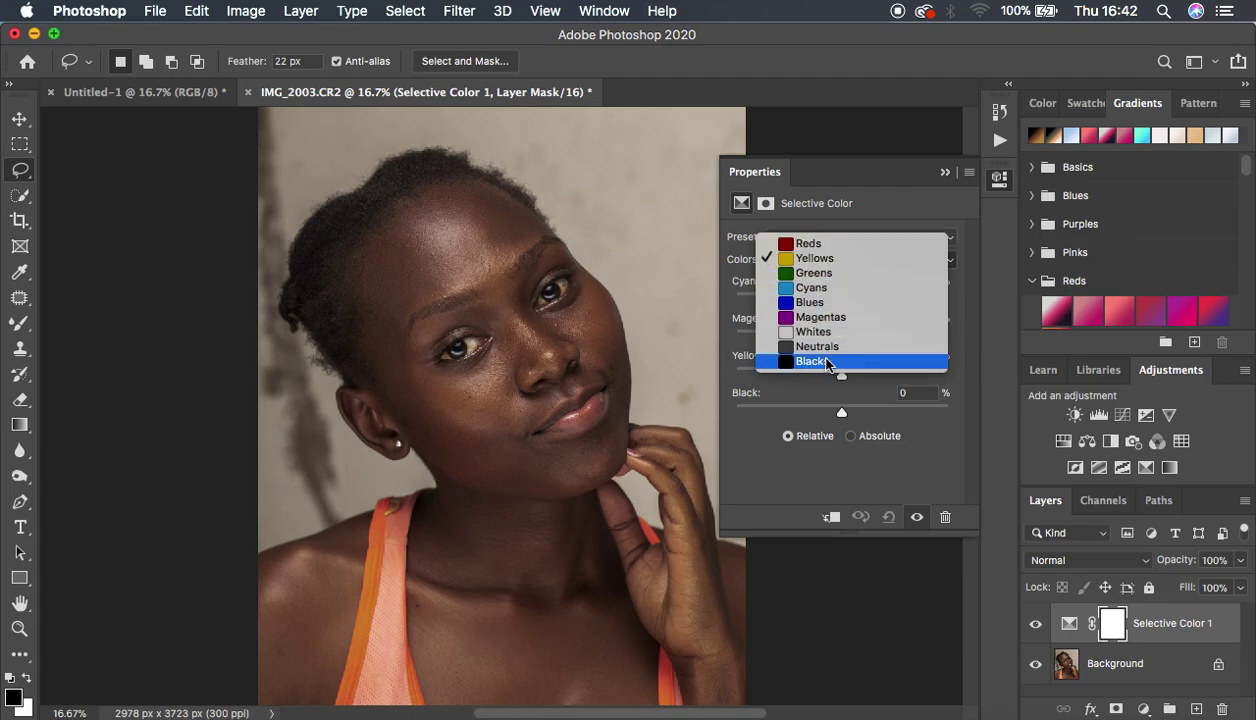
{"action": "left_click", "coordinate": [828, 362]}
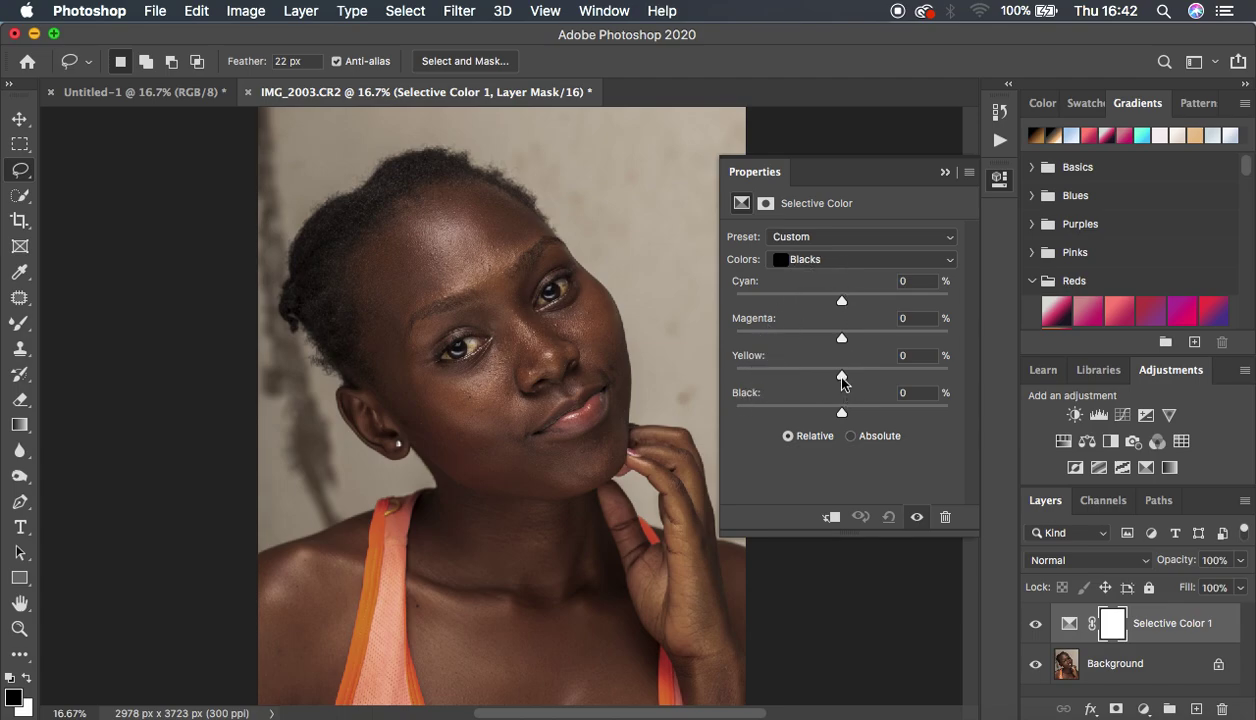
{"action": "left_click_drag", "start_coordinate": [841, 411], "coordinate": [848, 416]}
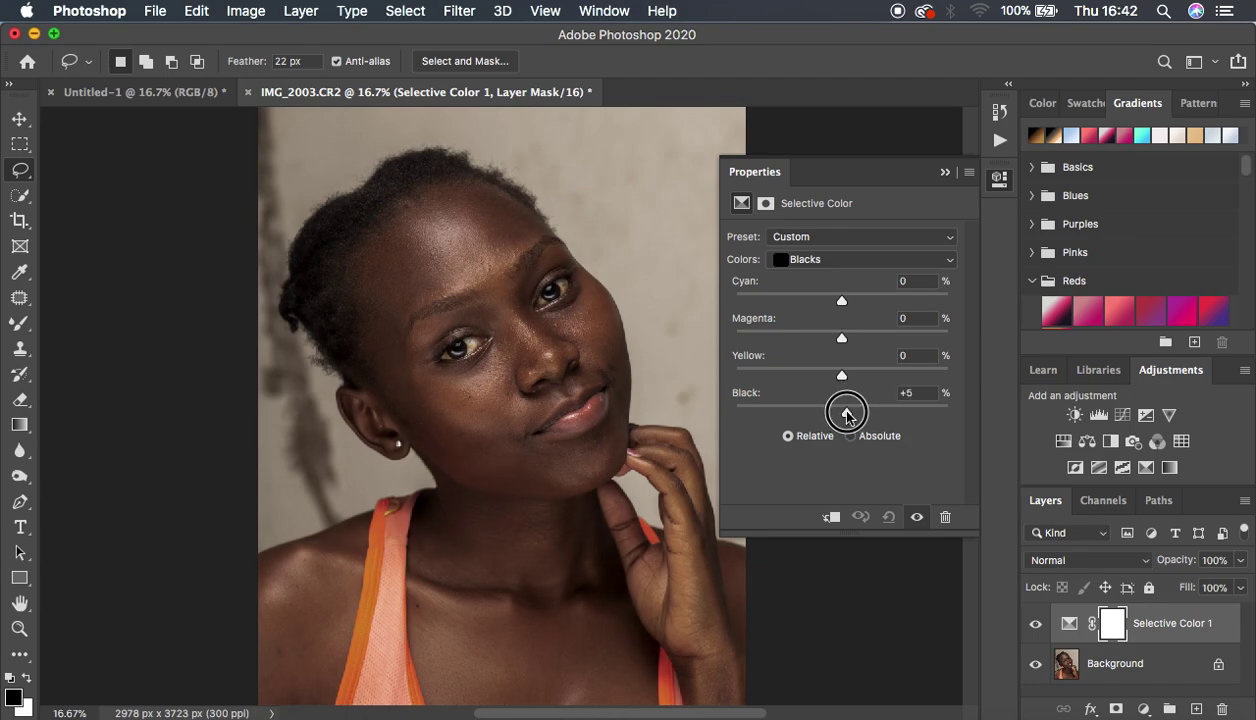
{"action": "left_click_drag", "start_coordinate": [847, 413], "coordinate": [844, 415]}
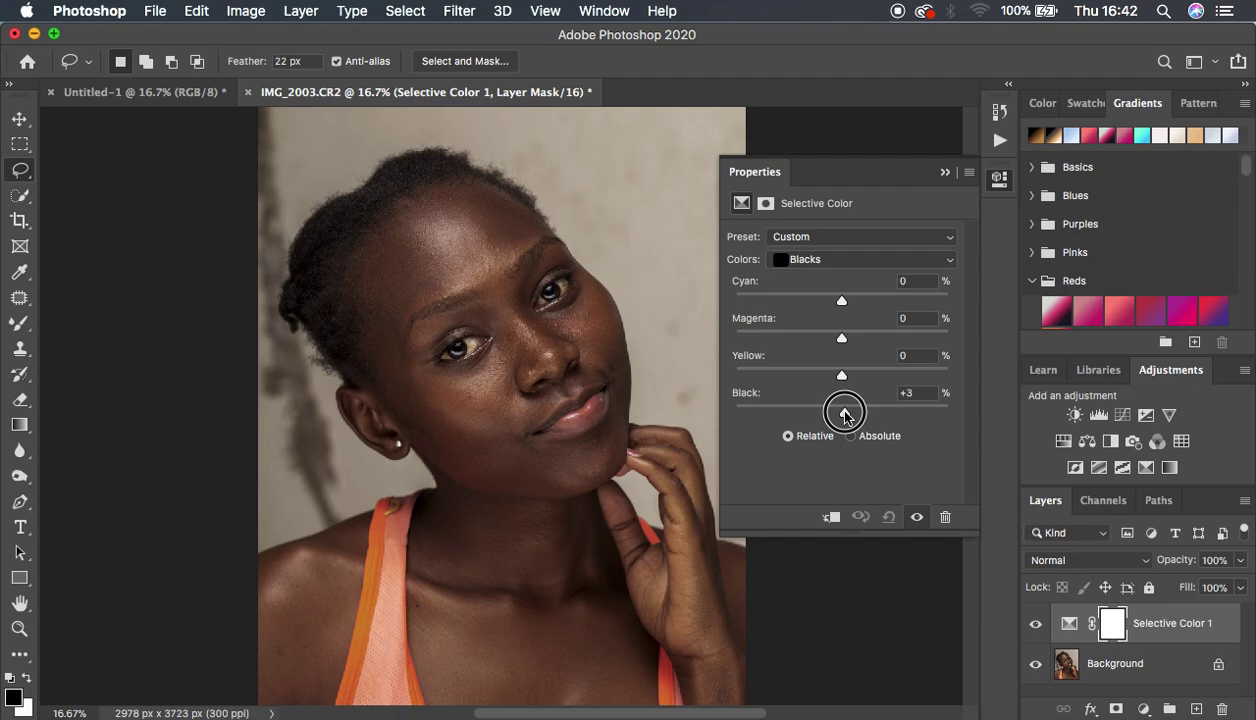
{"action": "left_click_drag", "start_coordinate": [845, 416], "coordinate": [843, 414]}
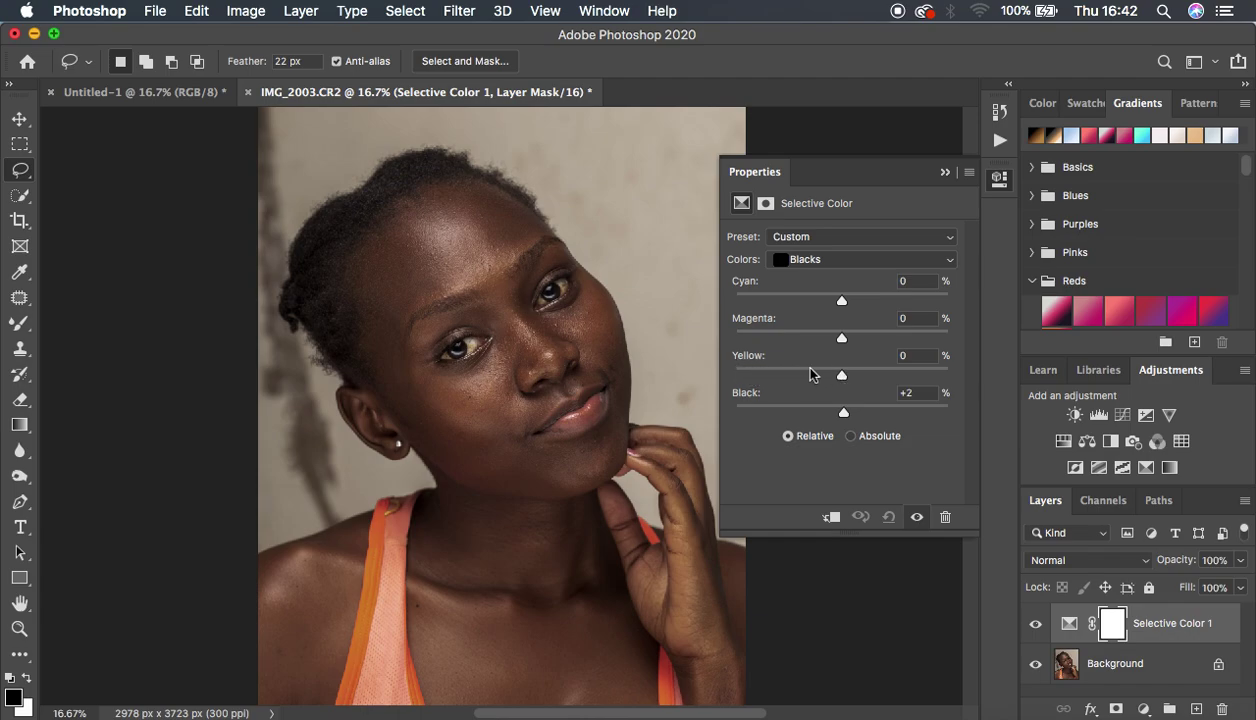
Try a strong Yellow reduction in the Blacks, settle on -7%, and check the portrait's shadows at different magnifications
{"action": "left_click_drag", "start_coordinate": [842, 378], "coordinate": [836, 378]}
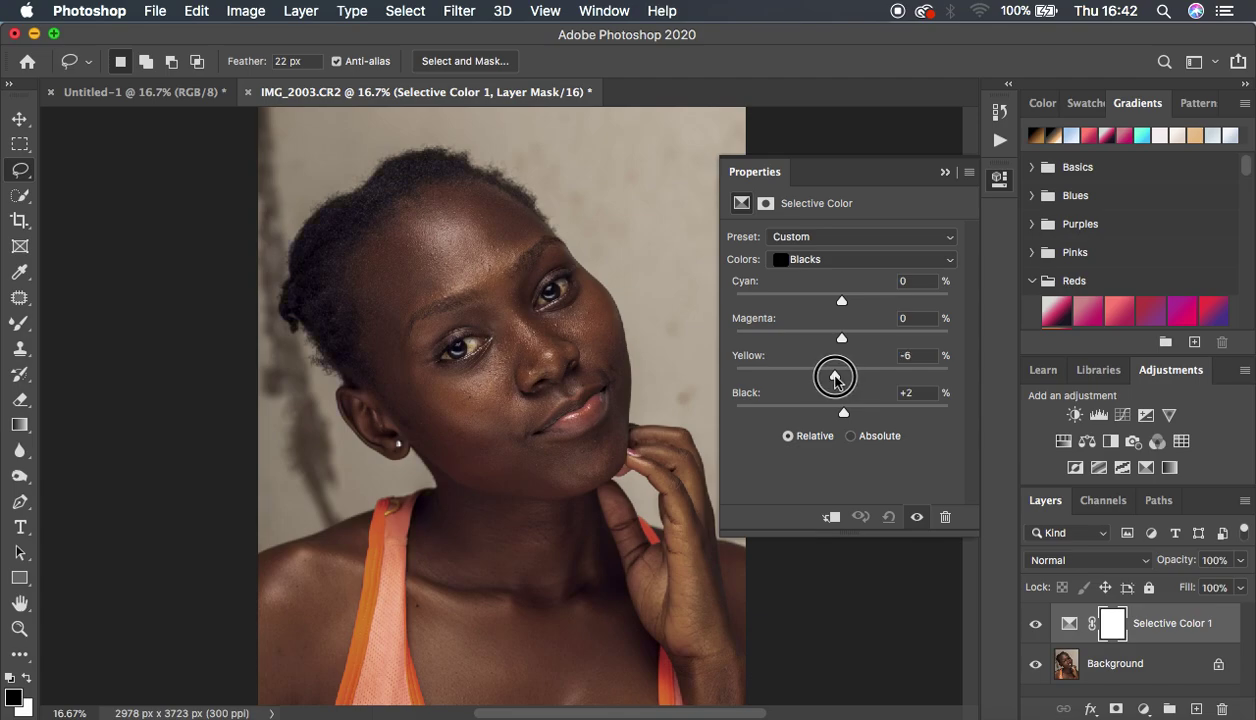
{"action": "left_click_drag", "start_coordinate": [836, 380], "coordinate": [798, 380]}
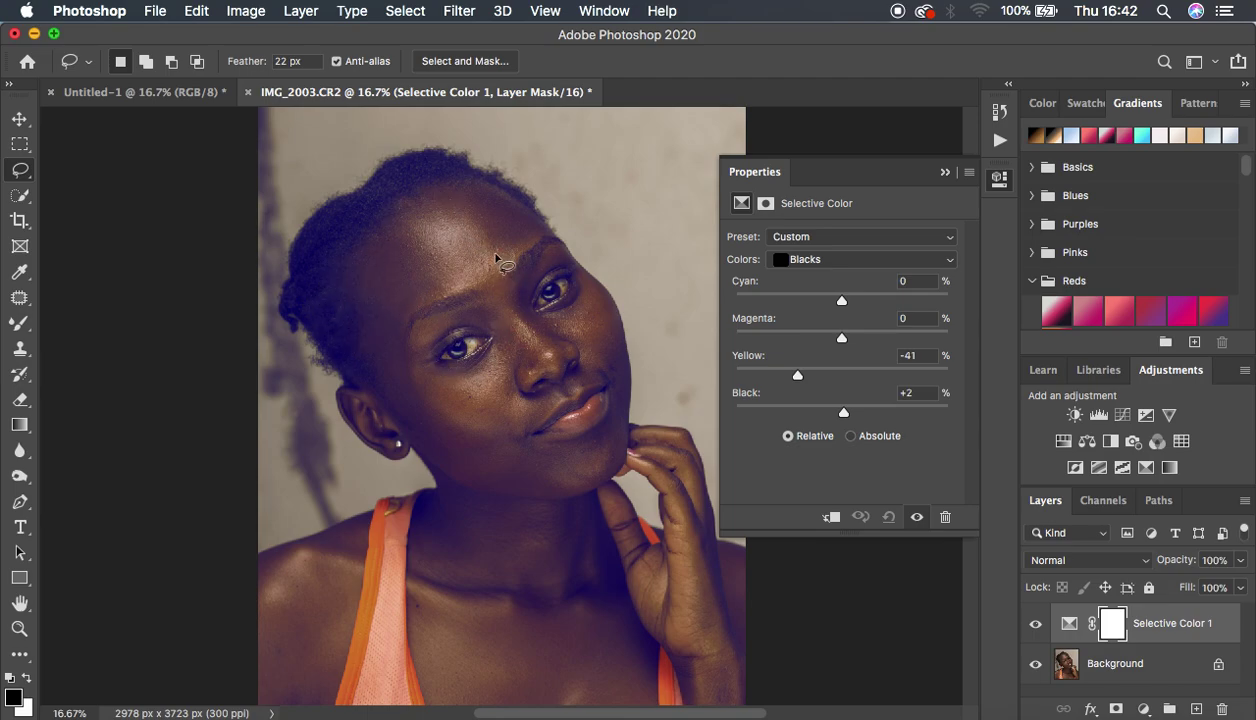
{"action": "left_click_drag", "start_coordinate": [797, 375], "coordinate": [834, 377]}
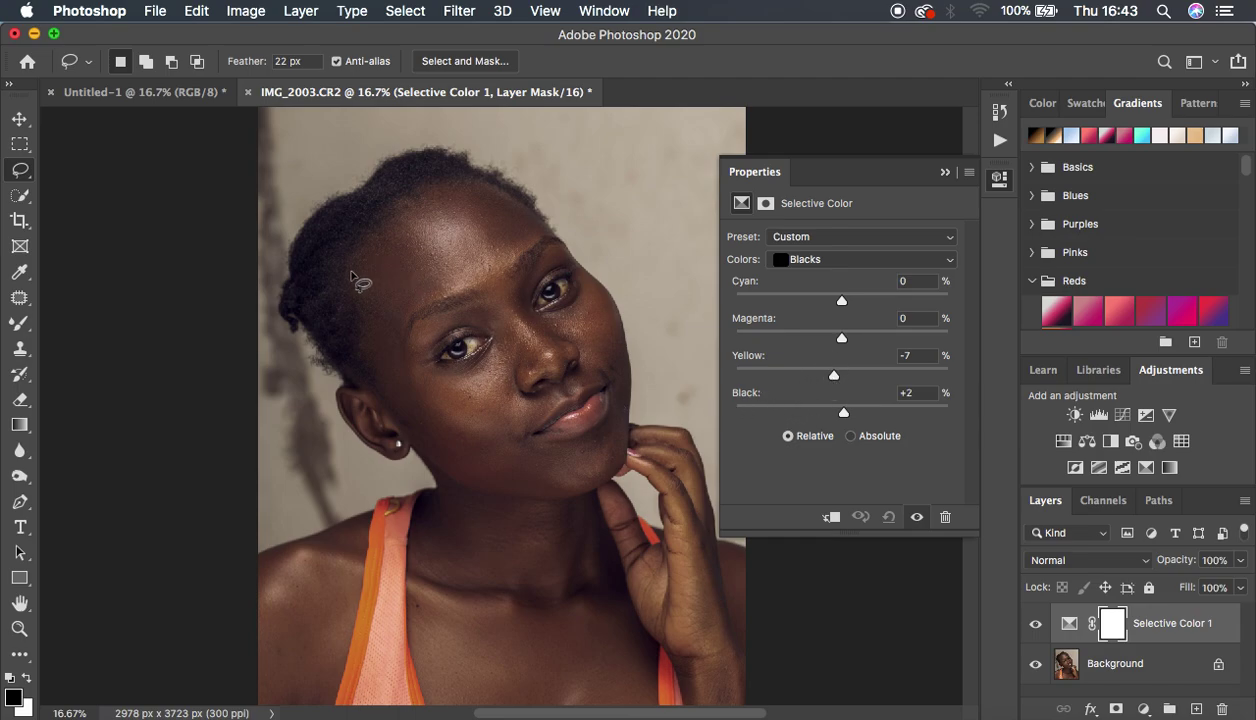
{"action": "key", "text": "super+minus"}
{"action": "key", "text": "super+equal"}
{"action": "key", "text": "super+equal"}
{"action": "key", "text": "super+minus"}
{"action": "left_click", "coordinate": [943, 171]}
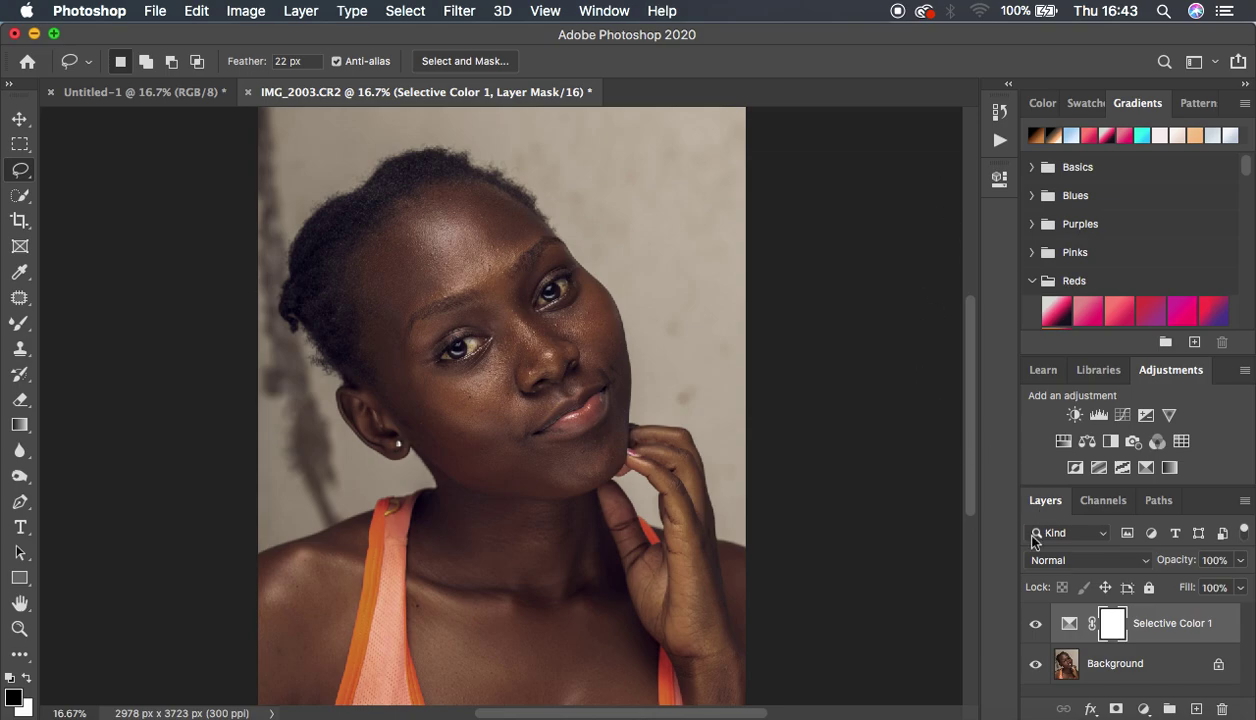
Add a Color Balance adjustment layer above the Selective Color layer and set the Highlights Cyan–Red balance to -8
{"action": "left_click", "coordinate": [1143, 708]}
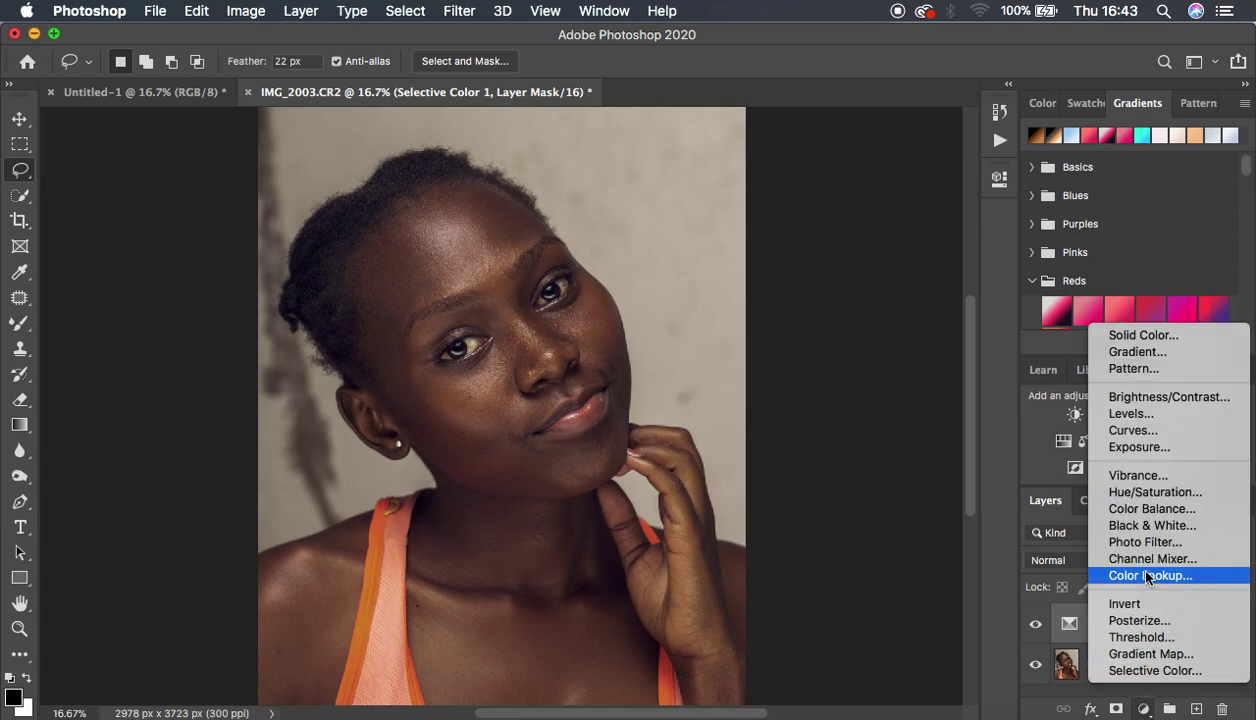
{"action": "left_click", "coordinate": [1140, 512]}
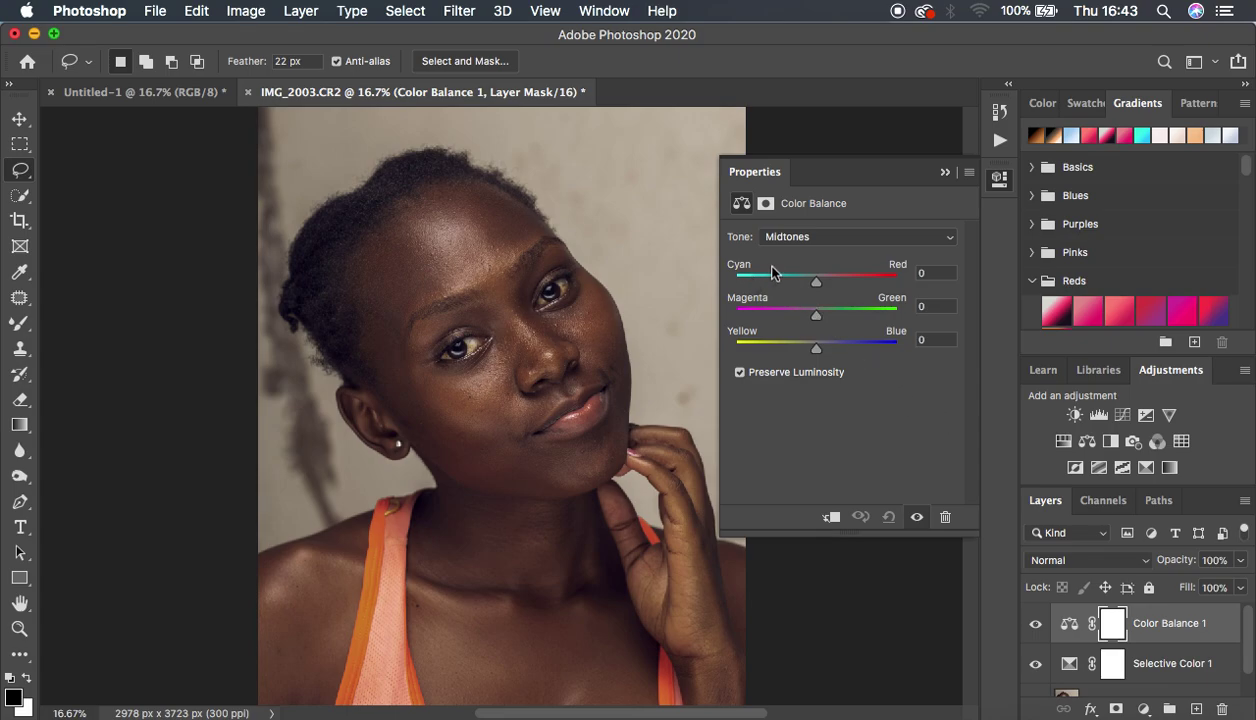
{"action": "left_click", "coordinate": [800, 238]}
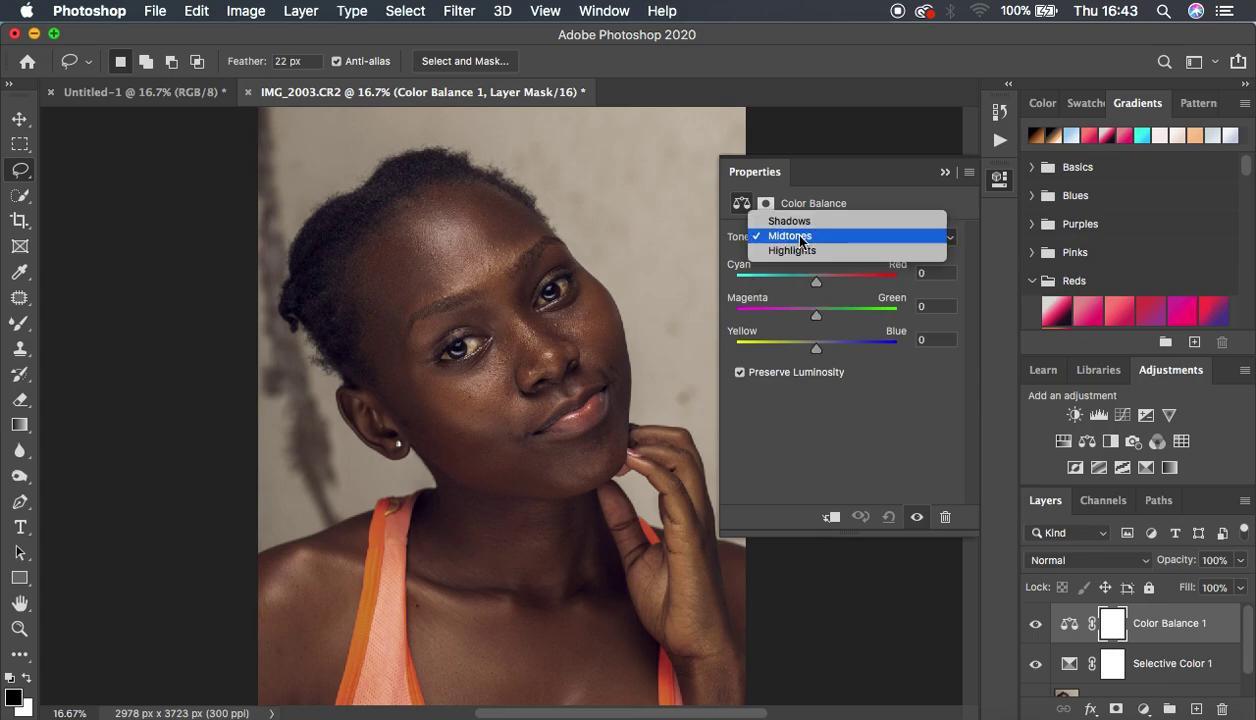
{"action": "left_click", "coordinate": [802, 249]}
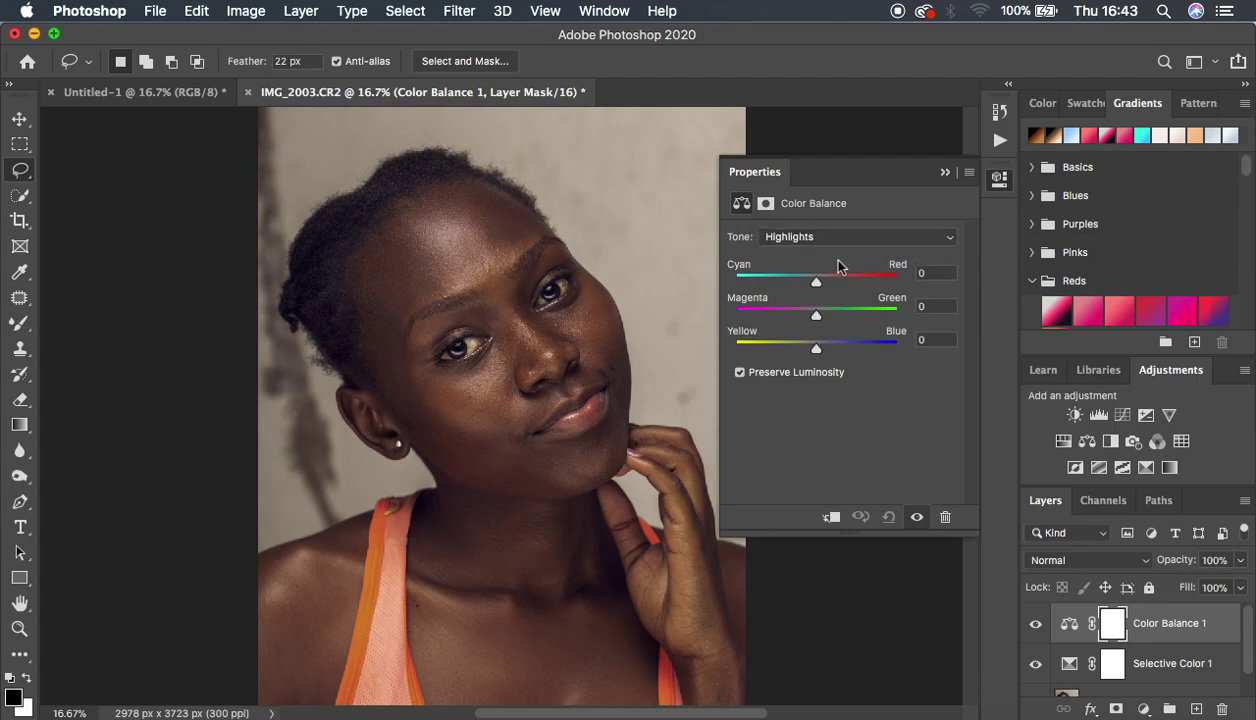
{"action": "left_click_drag", "start_coordinate": [818, 287], "coordinate": [810, 286]}
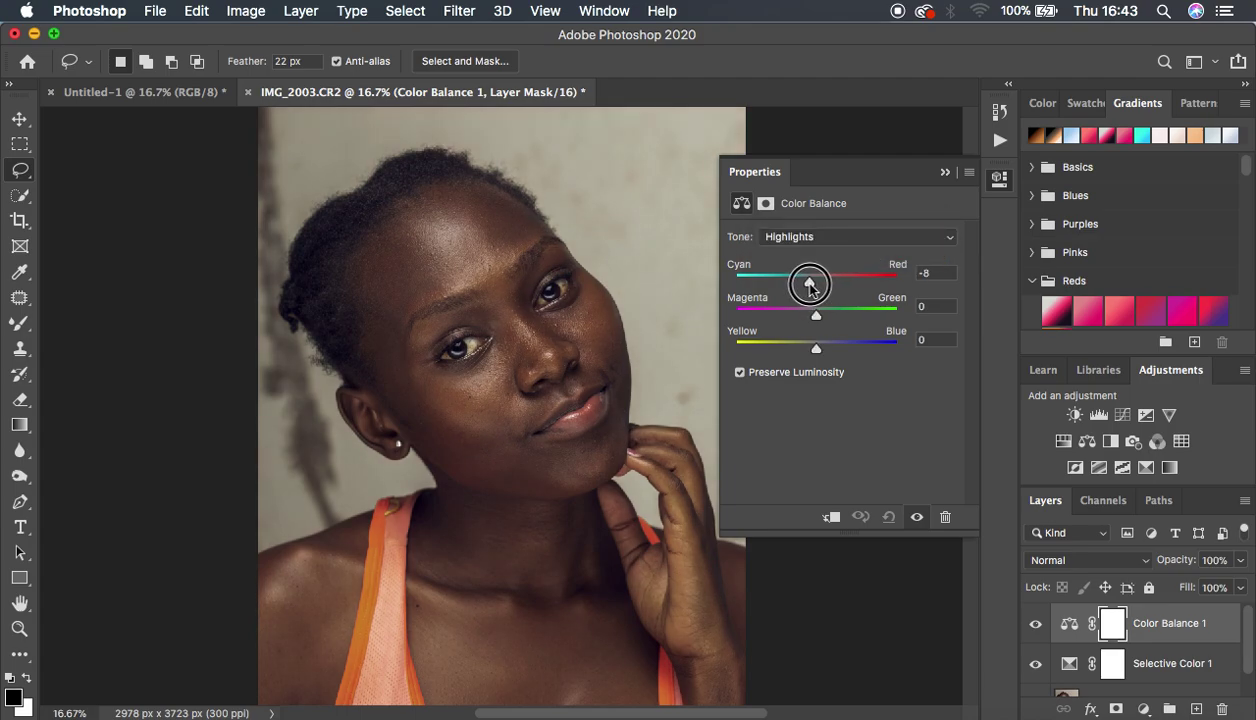
{"action": "left_click_drag", "start_coordinate": [810, 286], "coordinate": [809, 285]}
Compare the portrait with and without the Color Balance layer, and set its Highlights Cyan–Red balance to -6
{"action": "left_click", "coordinate": [916, 518]}
{"action": "left_click", "coordinate": [916, 518]}
{"action": "left_click", "coordinate": [916, 518]}
{"action": "left_click", "coordinate": [916, 518]}
{"action": "left_click", "coordinate": [916, 518]}
{"action": "left_click", "coordinate": [916, 518]}
{"action": "left_click_drag", "start_coordinate": [809, 283], "coordinate": [813, 289]}
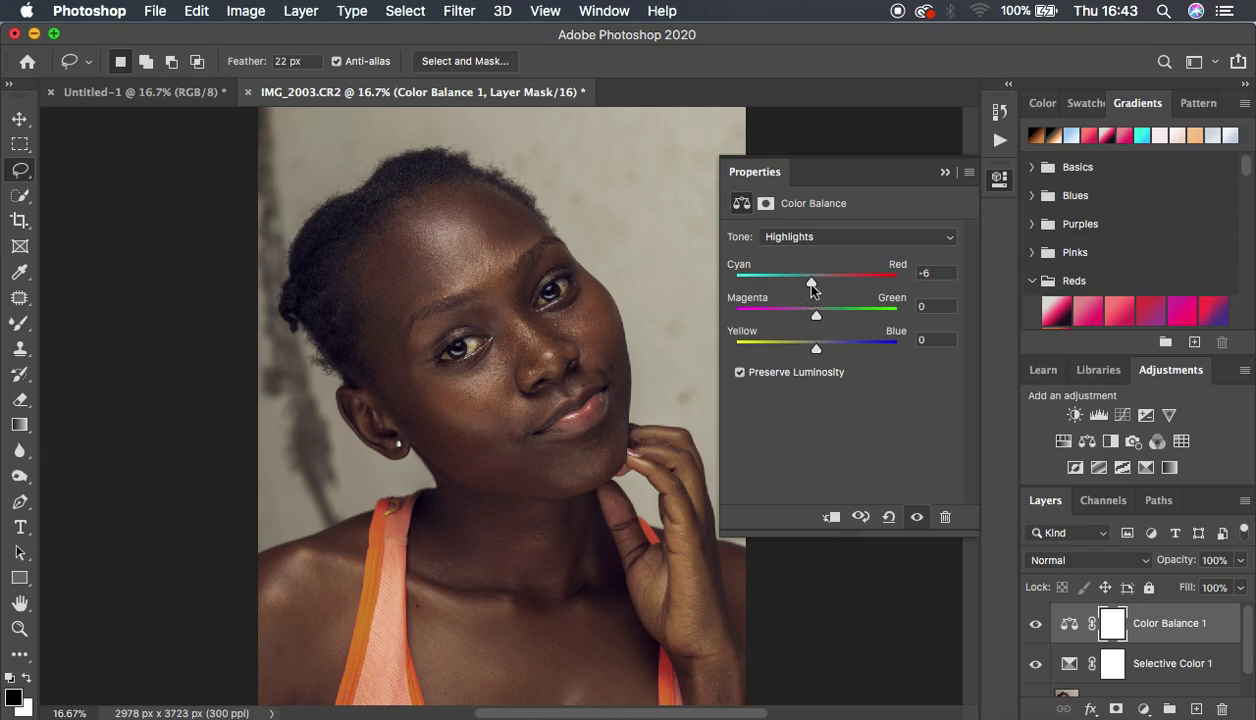
Set the Shadows Yellow–Blue balance to +2 in the Color Balance layer and compare the portrait with and without it
{"action": "left_click", "coordinate": [790, 237]}
{"action": "left_click", "coordinate": [790, 207]}
{"action": "left_click", "coordinate": [820, 356]}
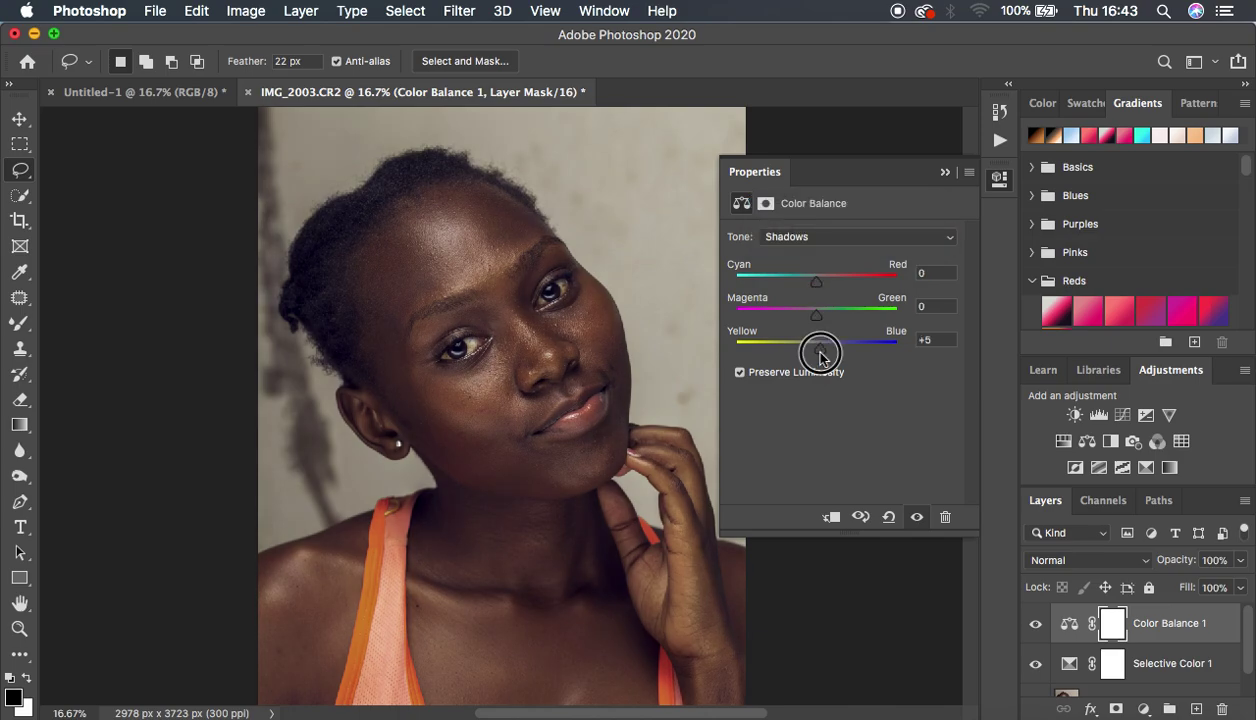
{"action": "left_click_drag", "start_coordinate": [820, 356], "coordinate": [818, 357]}
{"action": "left_click", "coordinate": [916, 517]}
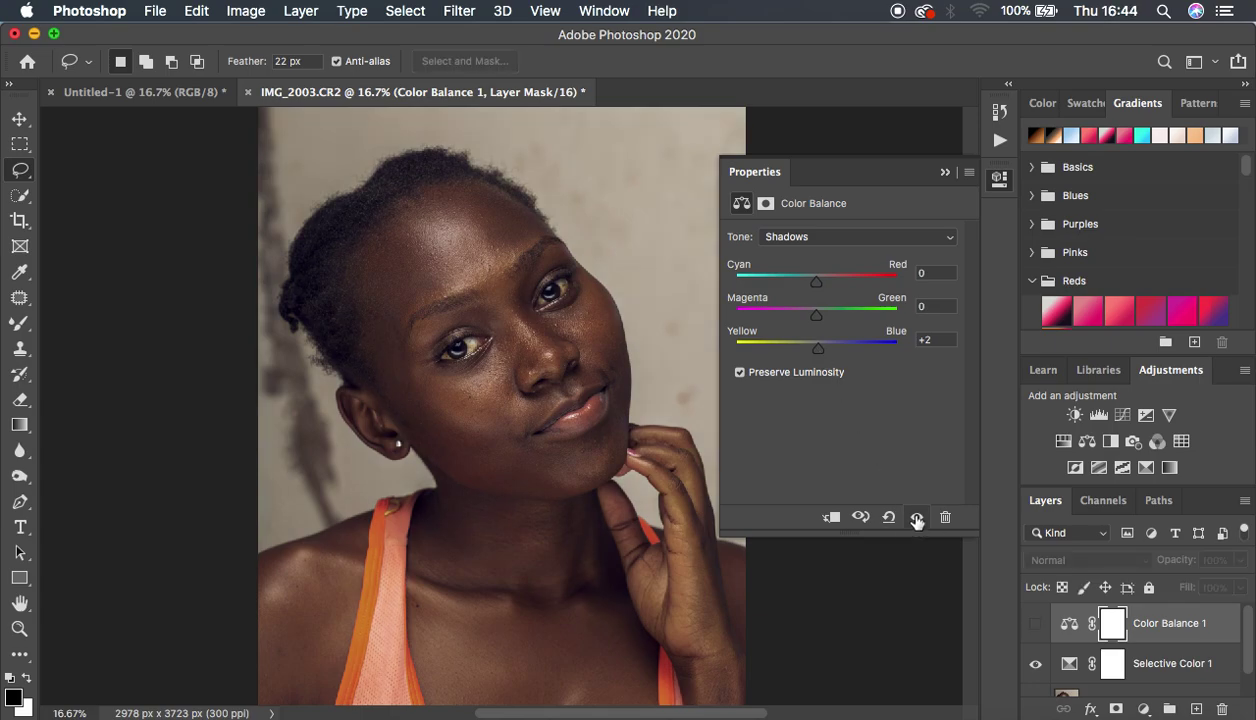
{"action": "left_click", "coordinate": [916, 517]}
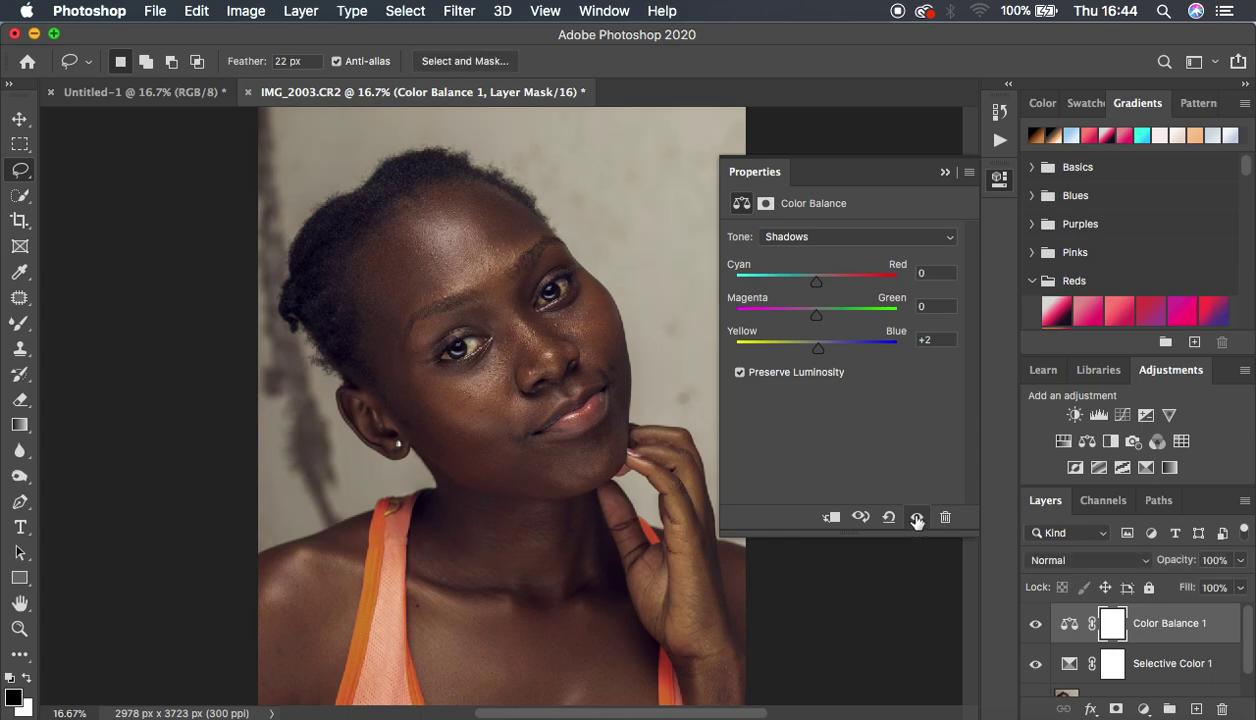
{"action": "left_click", "coordinate": [944, 172]}
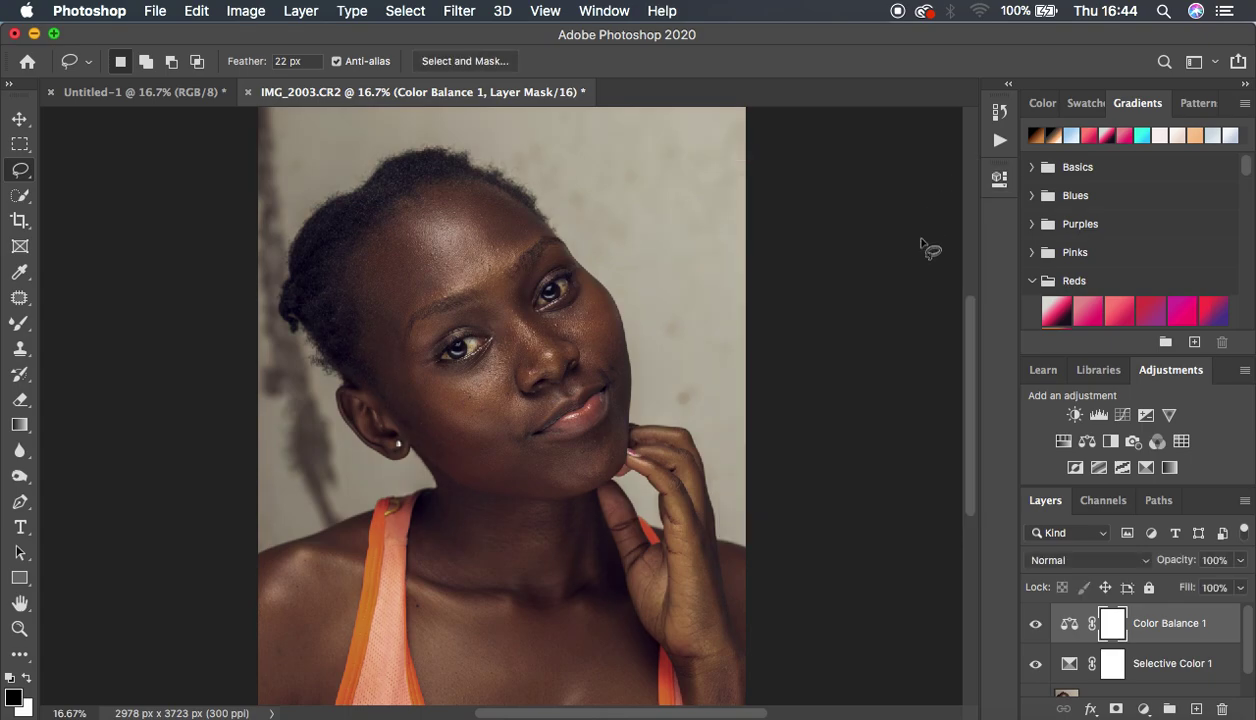
Inspect the graded skin up close at 33.33% and the whole portrait at 12.5% magnification
{"action": "key", "text": "super+minus"}
{"action": "key", "text": "super+plus"}
{"action": "key", "text": "super+plus"}
{"action": "key", "text": "super+plus"}
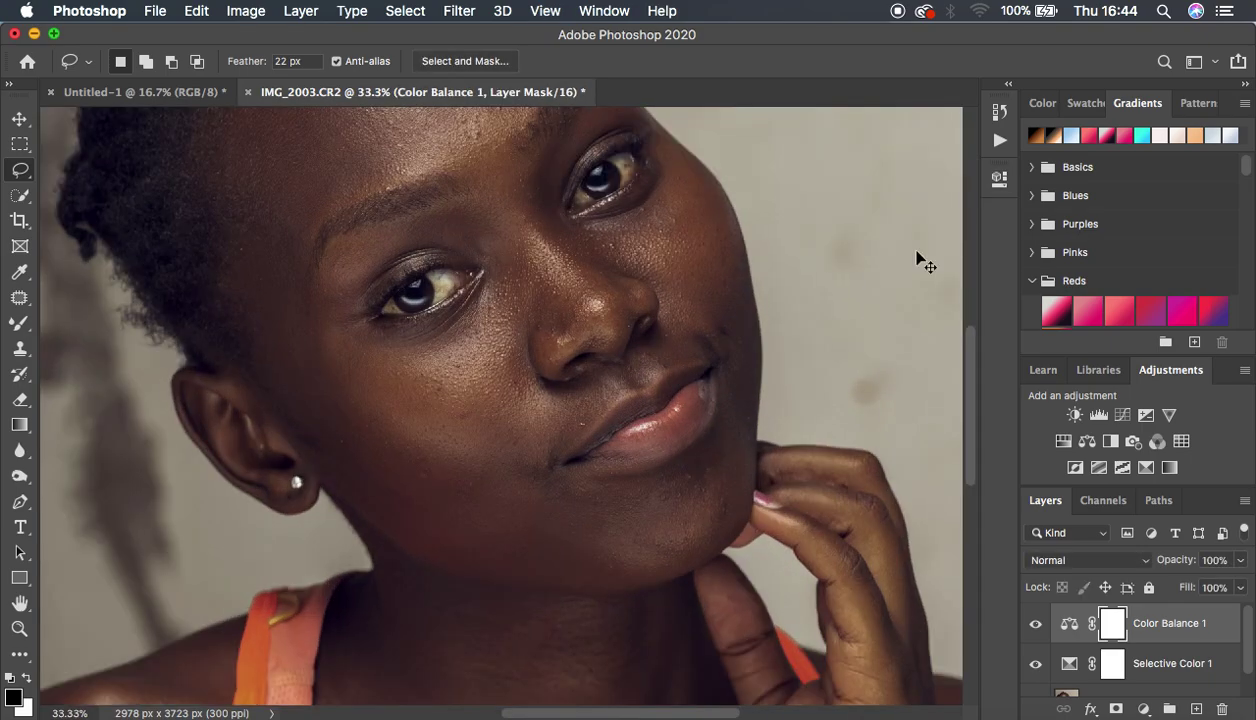
{"action": "key", "text": "super+minus"}
{"action": "key", "text": "super+minus"}
{"action": "key", "text": "super+minus"}
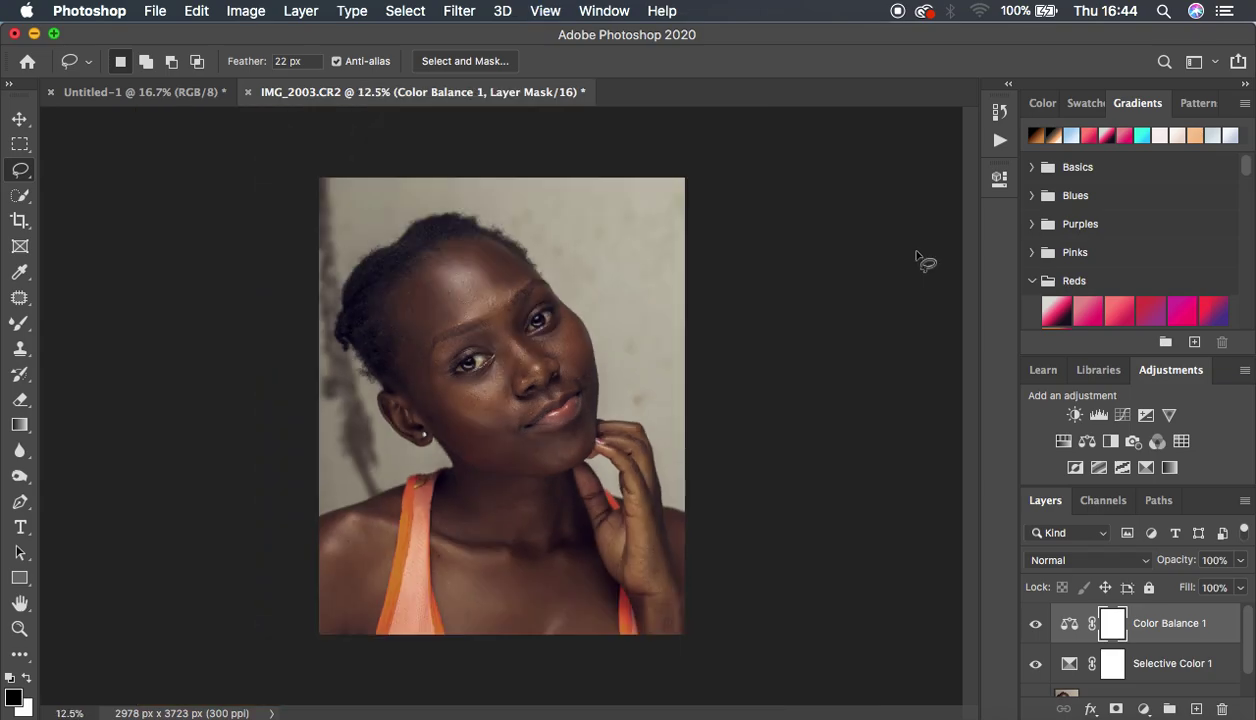